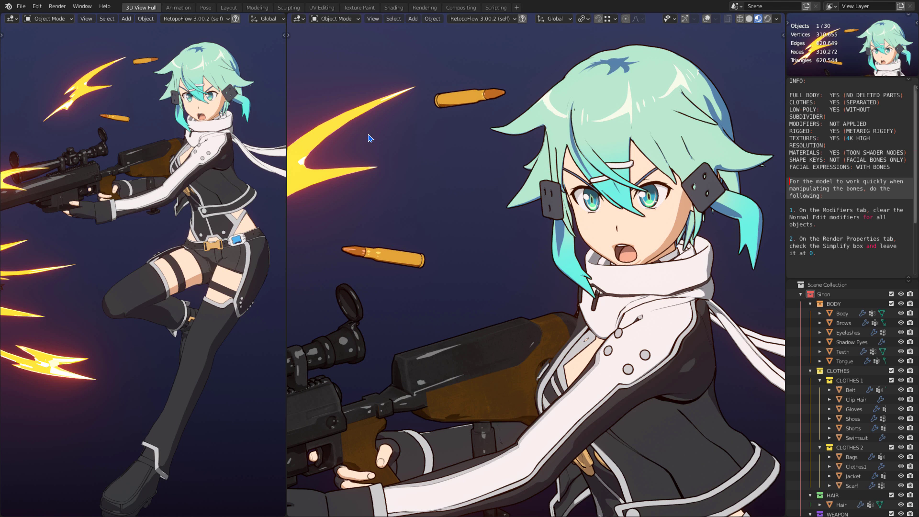
Check the Animation and Pose workspaces and open the Layout workspace.
{"action": "left_click", "coordinate": [181, 8]}
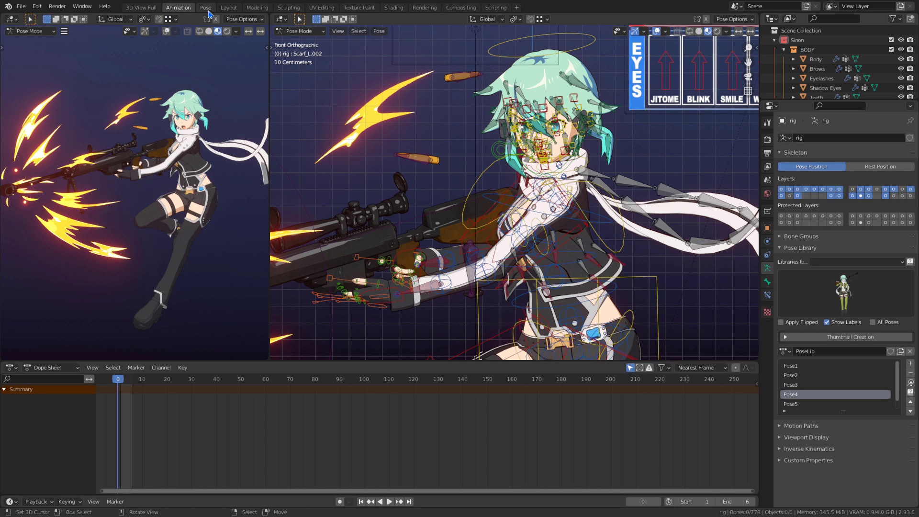
{"action": "left_click", "coordinate": [206, 8]}
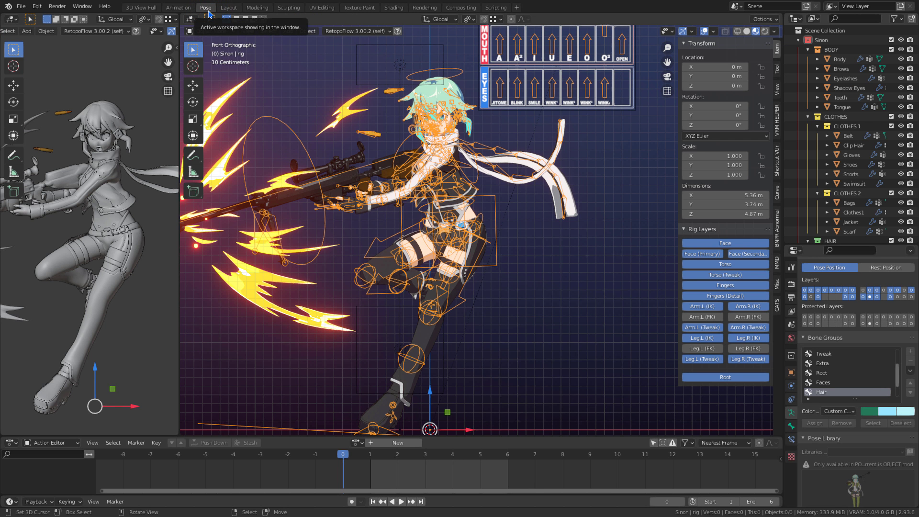
{"action": "left_click", "coordinate": [229, 9]}
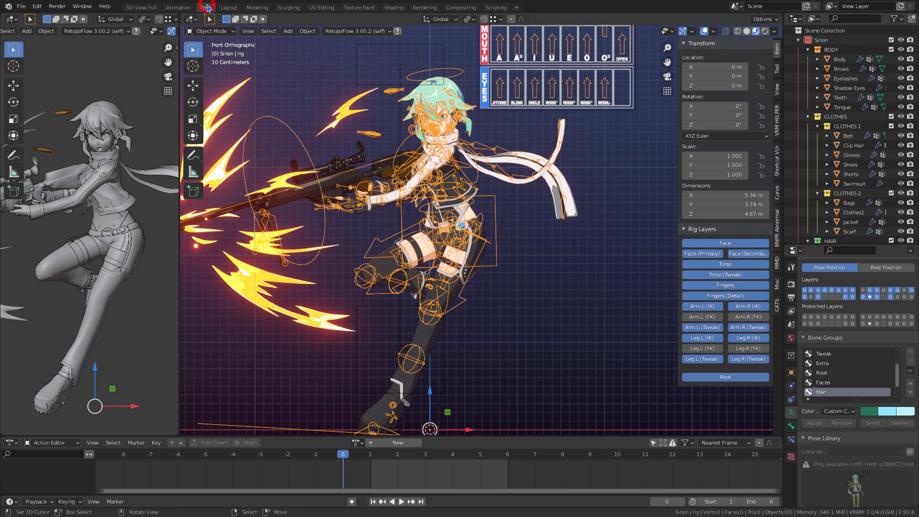
{"action": "left_click", "coordinate": [206, 8]}
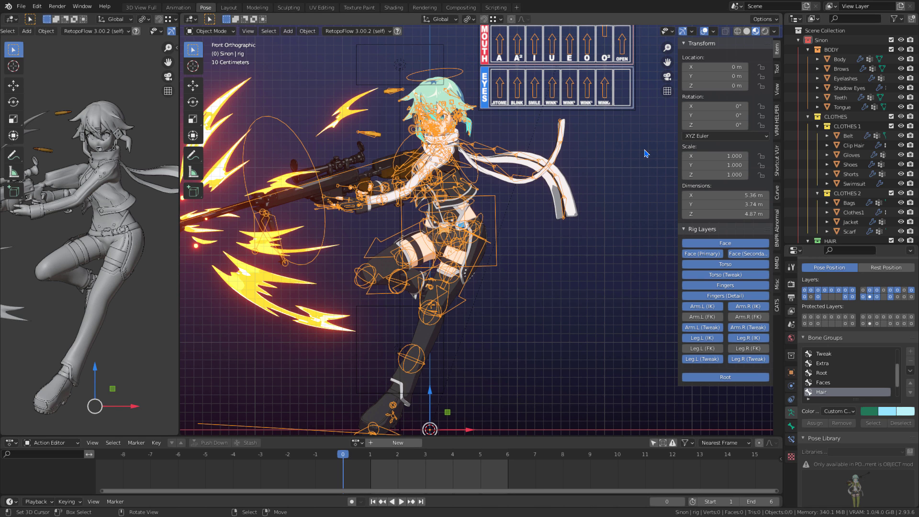
{"action": "left_click", "coordinate": [234, 9]}
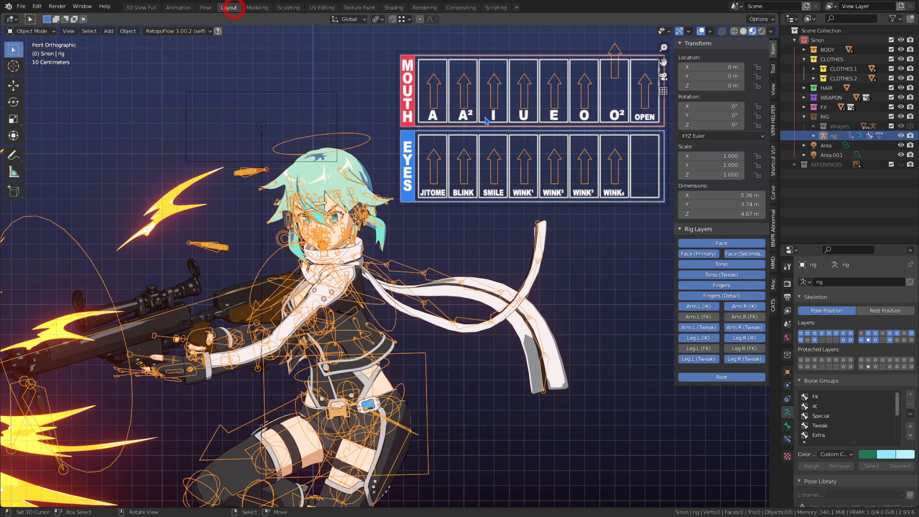
Make the REFERENCES collection active and add the sao_06_cs1w1_854x768 picture to it as a reference image.
{"action": "left_click", "coordinate": [899, 164]}
{"action": "key", "text": "shift+a"}
{"action": "mouse_move", "coordinate": [586, 296]}
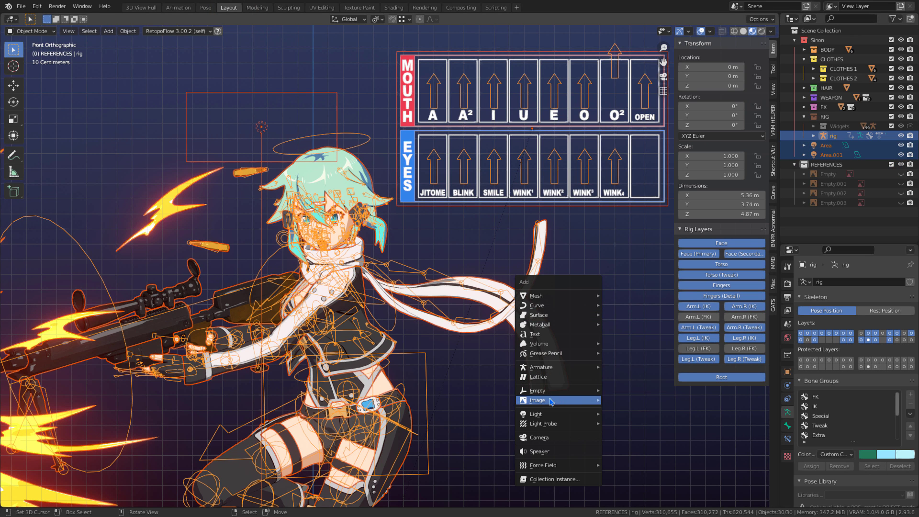
{"action": "mouse_move", "coordinate": [552, 401]}
{"action": "left_click", "coordinate": [618, 401]}
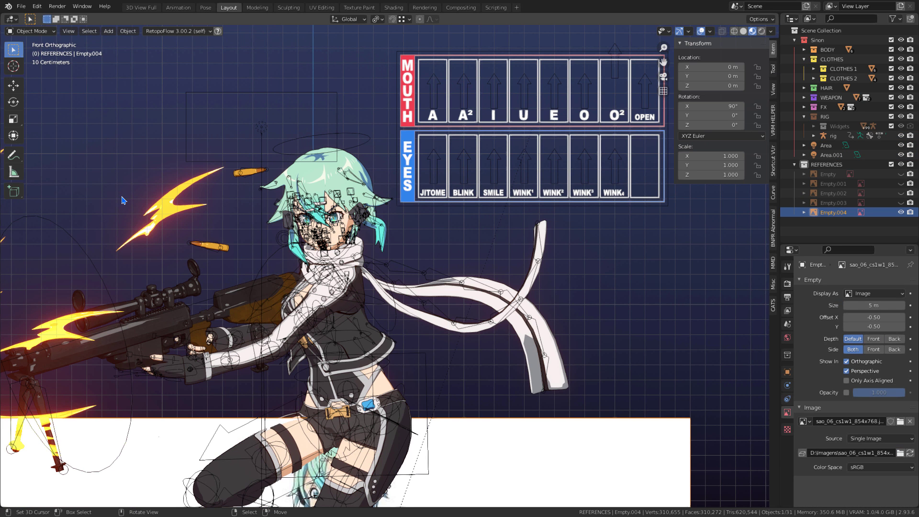
Move the reference image up by about 1.9 m along Z.
{"action": "scroll", "coordinate": [123, 200], "scroll_direction": "down", "scroll_amount": 3}
{"action": "left_click", "coordinate": [802, 453]}
{"action": "key", "text": "g"}
{"action": "key", "text": "z"}
{"action": "left_click", "coordinate": [466, 339]}
Set the reference image's depth to Front, limit it to axis-aligned views, and enable opacity at about 0.5.
{"action": "left_click", "coordinate": [872, 339]}
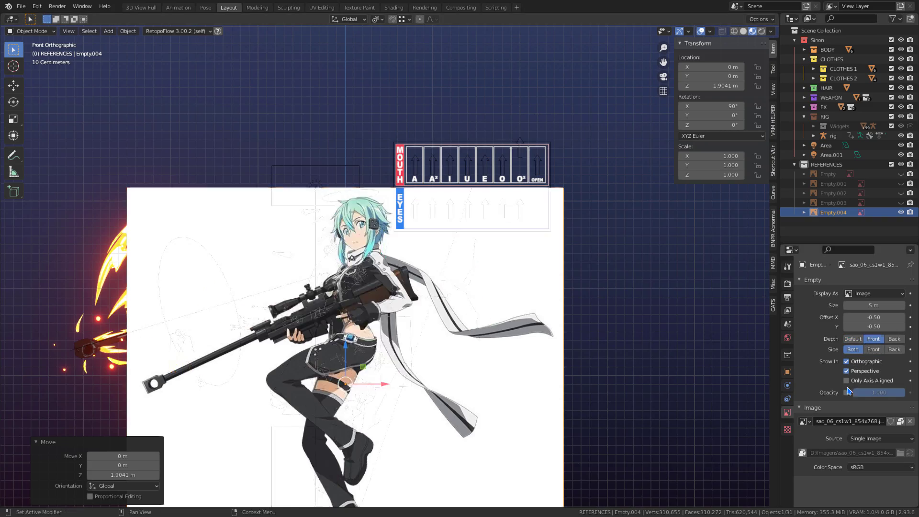
{"action": "left_click", "coordinate": [845, 380]}
{"action": "left_click", "coordinate": [846, 392]}
{"action": "left_click_drag", "start_coordinate": [899, 392], "coordinate": [874, 393]}
Shift and scale the reference image so its character lines up with the 3D model in size and position.
{"action": "middle_click_drag", "start_coordinate": [507, 472], "coordinate": [552, 301], "text": "shift"}
{"action": "scroll", "coordinate": [552, 302], "scroll_direction": "down", "scroll_amount": 1}
{"action": "left_click", "coordinate": [418, 271]}
{"action": "left_click", "coordinate": [469, 350]}
{"action": "key", "text": "g"}
{"action": "key", "text": "x"}
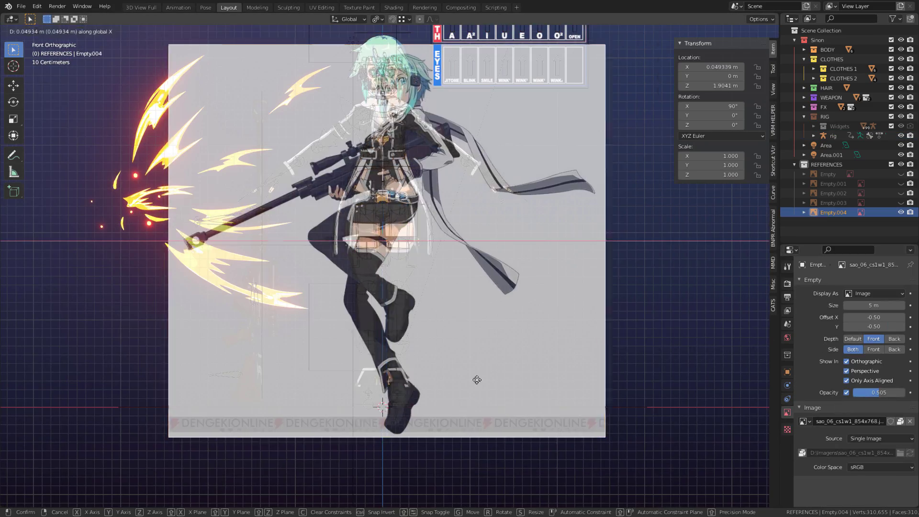
{"action": "key", "text": "c"}
{"action": "left_click", "coordinate": [431, 360]}
{"action": "scroll", "coordinate": [382, 79], "scroll_direction": "up", "scroll_amount": 5}
{"action": "scroll", "coordinate": [402, 173], "scroll_direction": "down", "scroll_amount": 5}
{"action": "key", "text": "s"}
{"action": "left_click", "coordinate": [437, 310]}
{"action": "key", "text": "g"}
{"action": "left_click", "coordinate": [434, 319]}
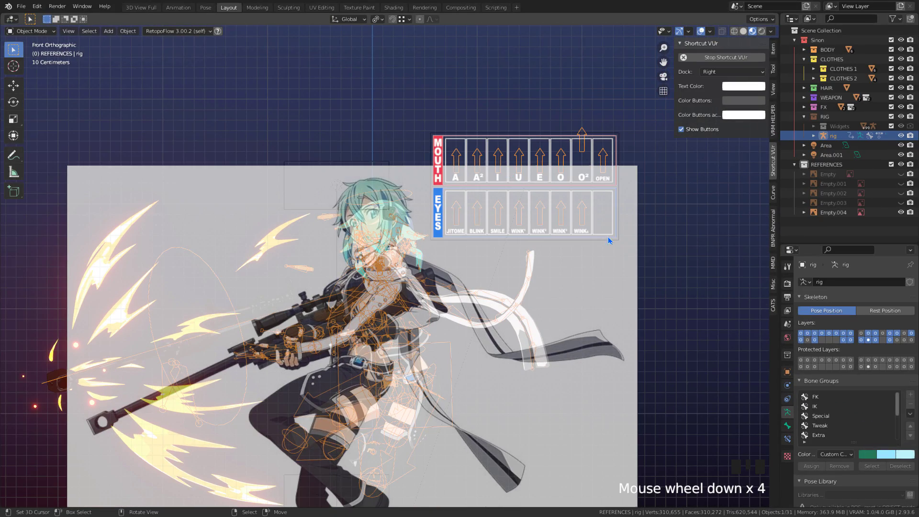
Put the character rig in Pose Mode.
{"action": "left_click", "coordinate": [36, 31]}
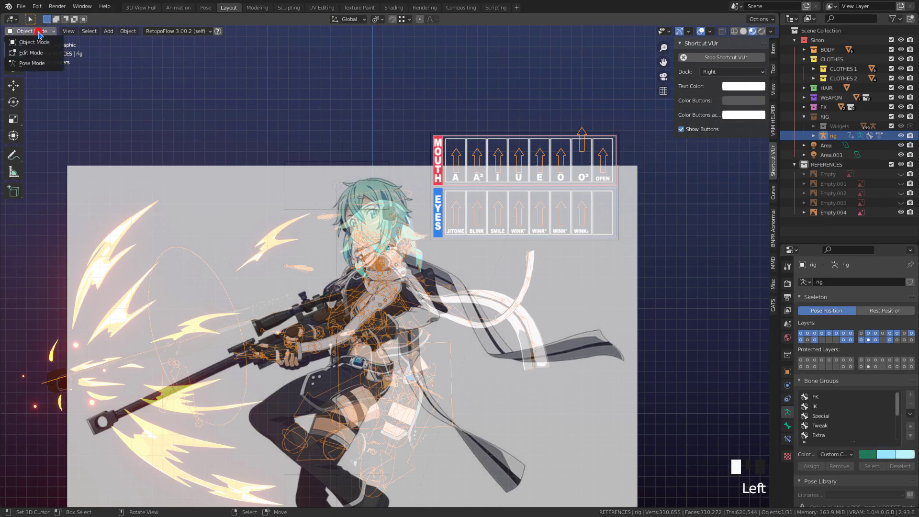
{"action": "left_click", "coordinate": [31, 63]}
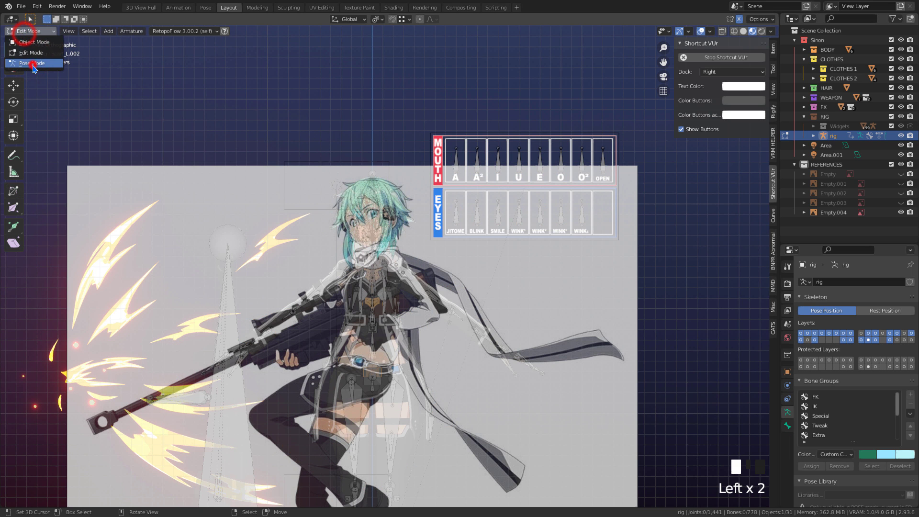
Switch the viewport to solid shading and enable Simplify in the scene's render settings.
{"action": "left_click", "coordinate": [719, 31]}
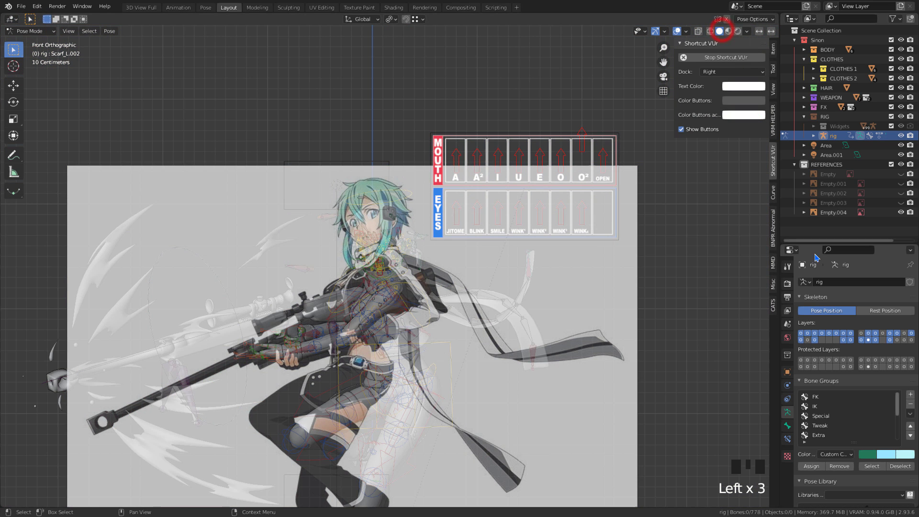
{"action": "left_click", "coordinate": [790, 284]}
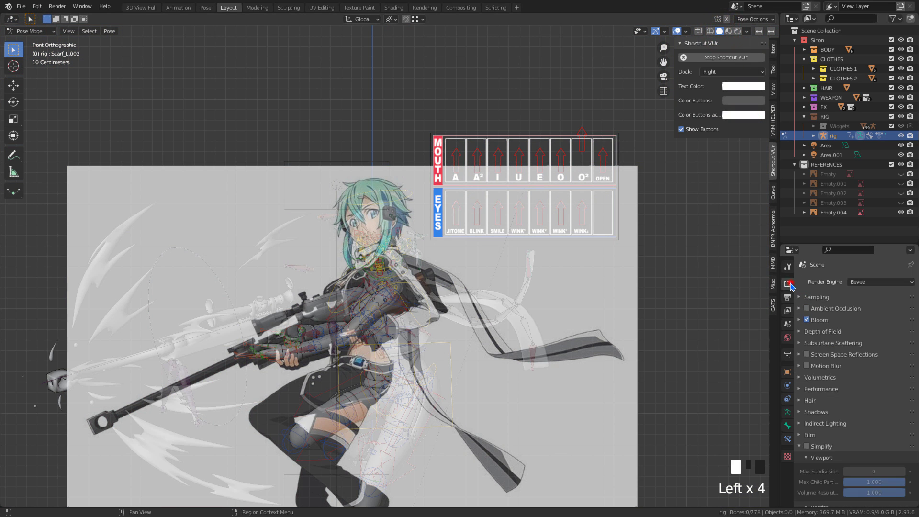
{"action": "left_click", "coordinate": [806, 447]}
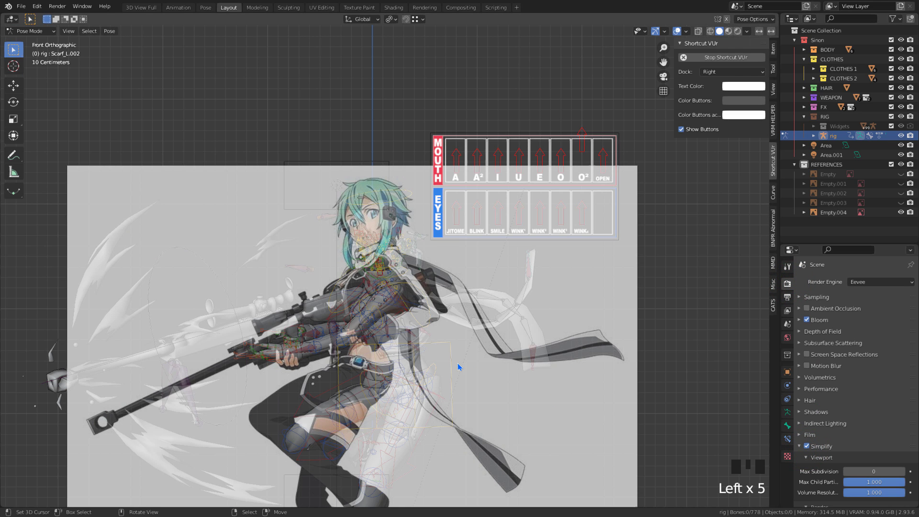
Hide the REFERENCES collection and clear the location, rotation and scale of all the rig's bones.
{"action": "left_click", "coordinate": [900, 164]}
{"action": "key", "text": "a"}
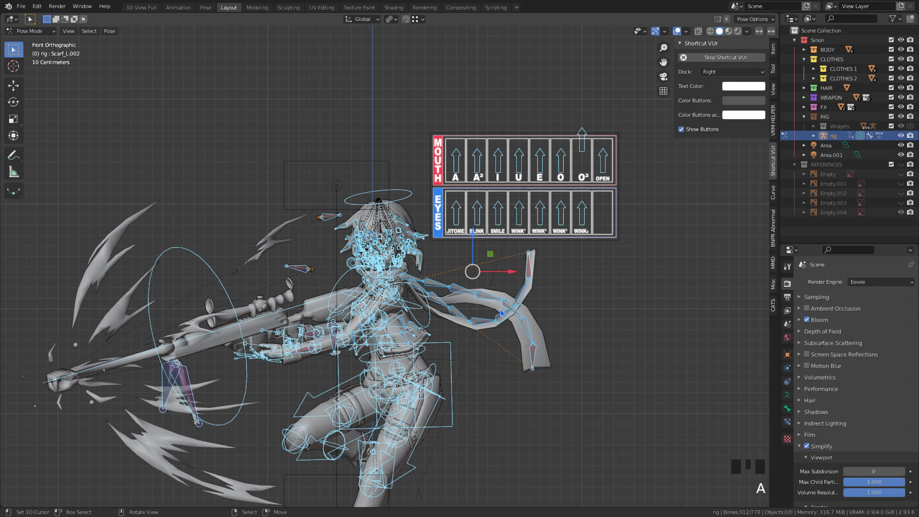
{"action": "key", "text": "alt+g"}
{"action": "key", "text": "alt+r"}
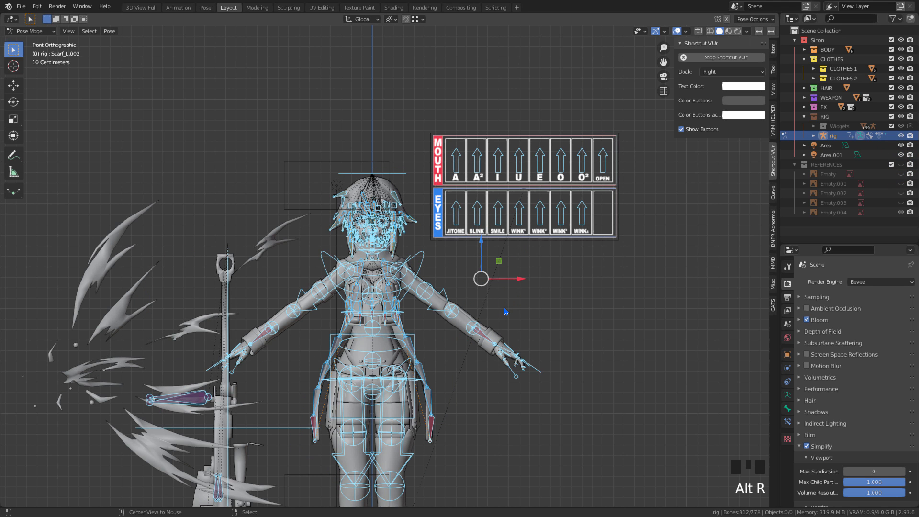
{"action": "key", "text": "alt+s"}
Hide the FX collection and show the REFERENCES collection again.
{"action": "middle_click_drag", "start_coordinate": [505, 311], "coordinate": [512, 245], "text": "shift"}
{"action": "left_click", "coordinate": [900, 107]}
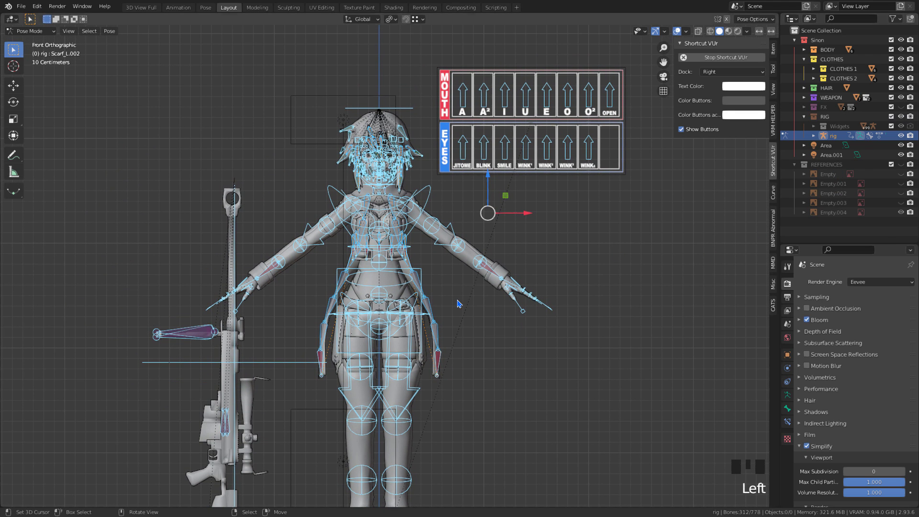
{"action": "left_click", "coordinate": [901, 165]}
Lower the reference image's opacity to about 0.08 with Front depth, checking the overlay in wireframe shading.
{"action": "right_click", "coordinate": [639, 334]}
{"action": "left_click", "coordinate": [786, 394]}
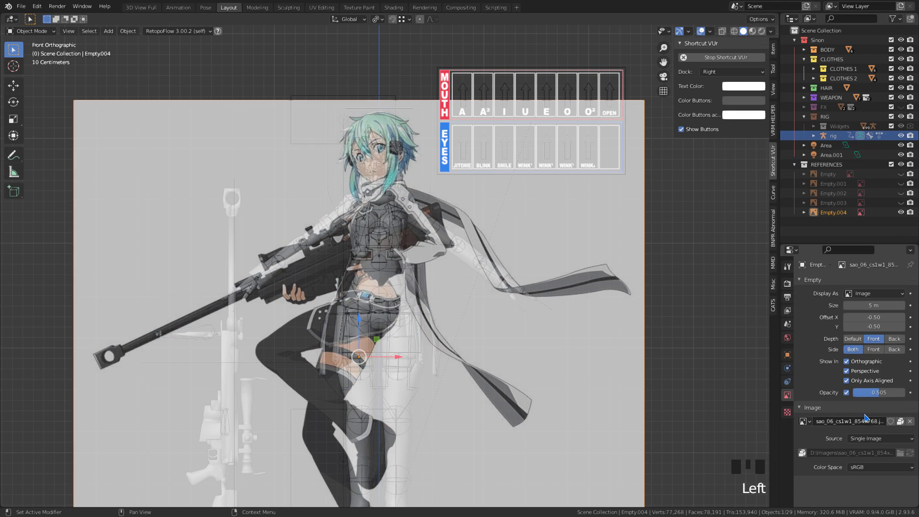
{"action": "left_click", "coordinate": [852, 338]}
{"action": "key", "text": "shift+z"}
{"action": "scroll", "coordinate": [467, 276], "scroll_direction": "up", "scroll_amount": 2}
{"action": "left_click_drag", "start_coordinate": [878, 392], "coordinate": [856, 392]}
{"action": "left_click", "coordinate": [873, 348]}
{"action": "left_click", "coordinate": [872, 338]}
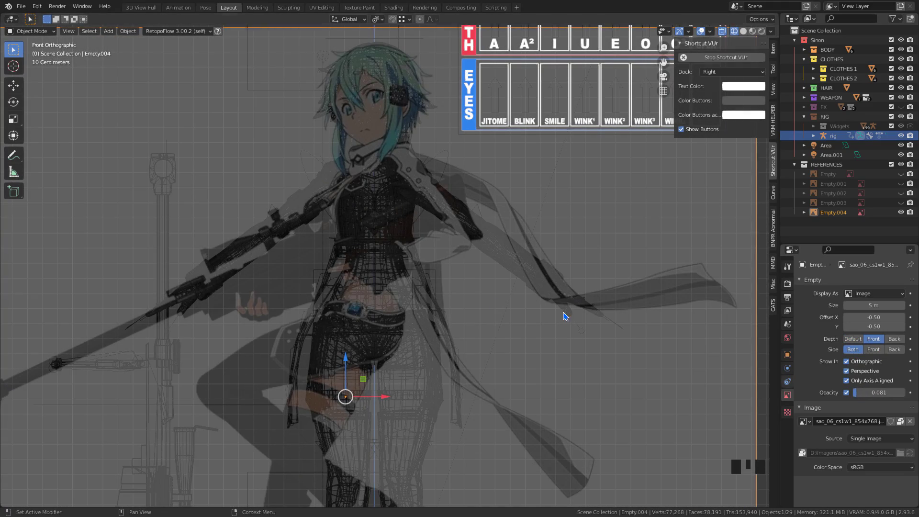
Rotate the rig's root control around the global Z axis to turn the whole character toward the reference's facing direction.
{"action": "left_click", "coordinate": [493, 303]}
{"action": "right_click", "coordinate": [584, 287]}
{"action": "scroll", "coordinate": [614, 310], "scroll_direction": "down", "scroll_amount": 6}
{"action": "key", "text": "r"}
{"action": "key", "text": "z"}
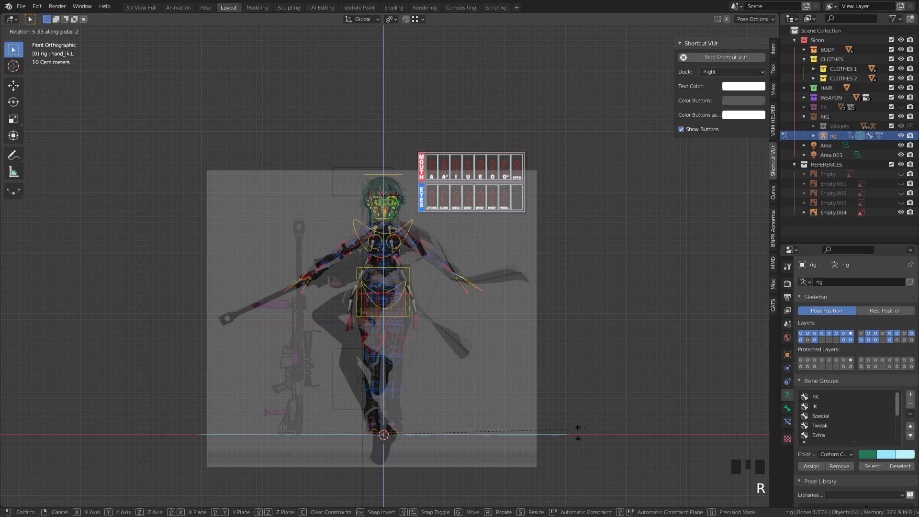
{"action": "left_click", "coordinate": [415, 438]}
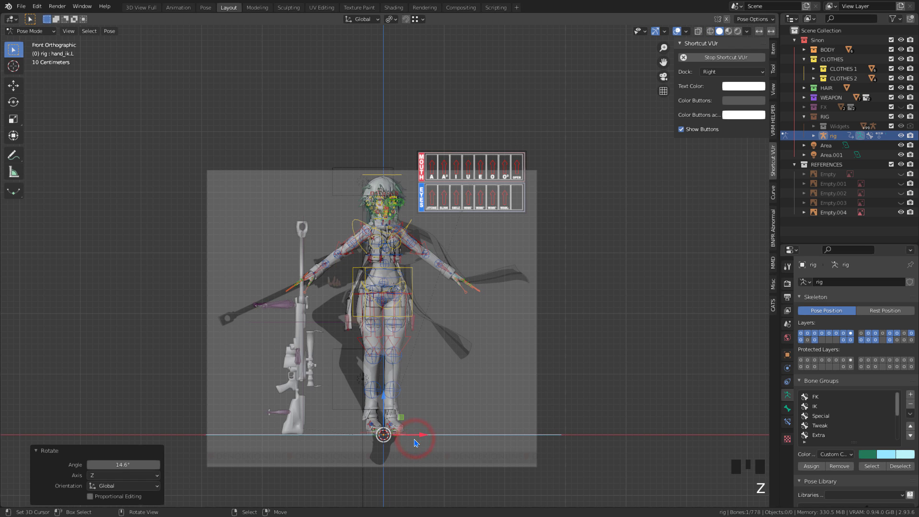
{"action": "key", "text": "r"}
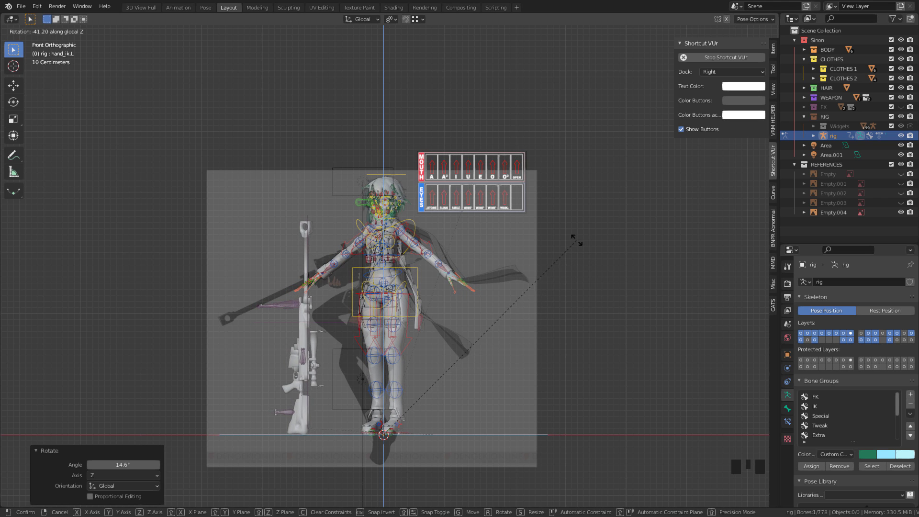
{"action": "left_click", "coordinate": [610, 229]}
Twist the chest control around Z by about 18°, then tilt and nudge the upper body to follow the reference.
{"action": "key", "text": "r"}
{"action": "key", "text": "z"}
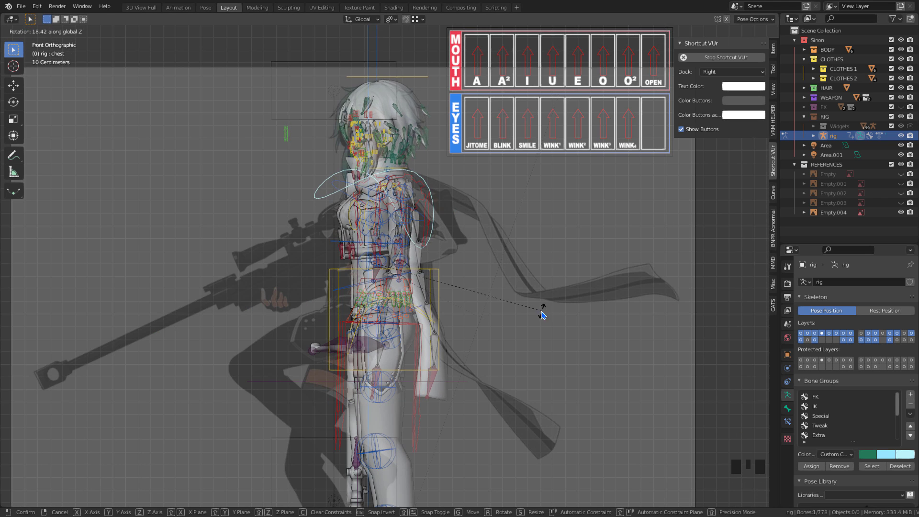
{"action": "left_click", "coordinate": [541, 315]}
{"action": "key", "text": "r"}
{"action": "left_click", "coordinate": [407, 269]}
{"action": "left_click_drag", "start_coordinate": [406, 263], "coordinate": [401, 263]}
Move the leg controls to bend the legs into the reference's raised-knee pose and adjust their rotation.
{"action": "middle_click_drag", "start_coordinate": [517, 503], "coordinate": [517, 330], "text": "shift"}
{"action": "left_click", "coordinate": [356, 412]}
{"action": "left_click_drag", "start_coordinate": [358, 412], "coordinate": [373, 256]}
{"action": "left_click", "coordinate": [406, 415]}
{"action": "scroll", "coordinate": [445, 134], "scroll_direction": "down", "scroll_amount": 2}
{"action": "scroll", "coordinate": [445, 133], "scroll_direction": "up", "scroll_amount": 3}
{"action": "middle_click_drag", "start_coordinate": [428, 435], "coordinate": [454, 414], "text": "shift"}
{"action": "left_click_drag", "start_coordinate": [406, 426], "coordinate": [266, 406]}
{"action": "key", "text": "r"}
{"action": "left_click", "coordinate": [253, 390]}
Nudge the bent knee sideways and rotate the left foot control by about 34.6° around Z.
{"action": "middle_click_drag", "start_coordinate": [252, 125], "coordinate": [237, 261], "text": "shift"}
{"action": "left_click", "coordinate": [242, 260]}
{"action": "left_click_drag", "start_coordinate": [296, 262], "coordinate": [283, 262]}
{"action": "right_click", "coordinate": [390, 387]}
{"action": "key", "text": "r"}
{"action": "left_click", "coordinate": [504, 353]}
Rotate the lower foot around its local Y axis and nudge the foot control to fit the reference.
{"action": "middle_click_drag", "start_coordinate": [504, 352], "coordinate": [492, 206], "text": "shift"}
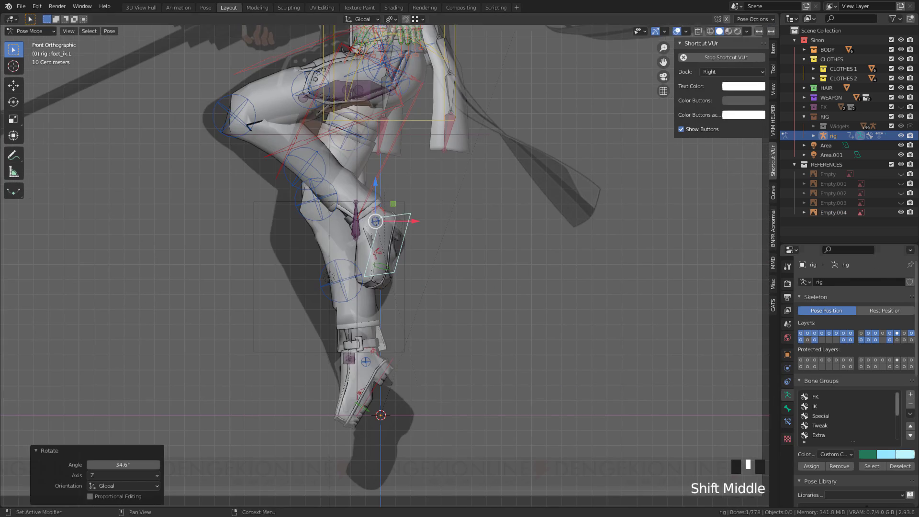
{"action": "right_click", "coordinate": [390, 383]}
{"action": "key", "text": "r"}
{"action": "key", "text": "y"}
{"action": "key", "text": "y"}
{"action": "left_click", "coordinate": [482, 405]}
{"action": "middle_click_drag", "start_coordinate": [444, 291], "coordinate": [470, 330], "text": "shift"}
{"action": "right_click", "coordinate": [400, 261]}
{"action": "left_click_drag", "start_coordinate": [401, 224], "coordinate": [401, 216]}
{"action": "left_click_drag", "start_coordinate": [438, 251], "coordinate": [421, 251]}
Bend the left arm by moving and rotating its hand IK control to bring the hand in front of the waist.
{"action": "middle_click_drag", "start_coordinate": [522, 115], "coordinate": [518, 355], "text": "shift"}
{"action": "scroll", "coordinate": [519, 354], "scroll_direction": "up", "scroll_amount": 3}
{"action": "right_click_drag", "start_coordinate": [475, 353], "coordinate": [497, 289]}
{"action": "key", "text": "Right"}
{"action": "key", "text": "Left"}
{"action": "key", "text": "Left"}
{"action": "key", "text": "r"}
{"action": "middle_click_drag", "start_coordinate": [497, 288], "coordinate": [455, 194]}
{"action": "left_click", "coordinate": [382, 176]}
{"action": "key", "text": "r"}
{"action": "left_click", "coordinate": [455, 195]}
{"action": "left_click_drag", "start_coordinate": [210, 268], "coordinate": [191, 266]}
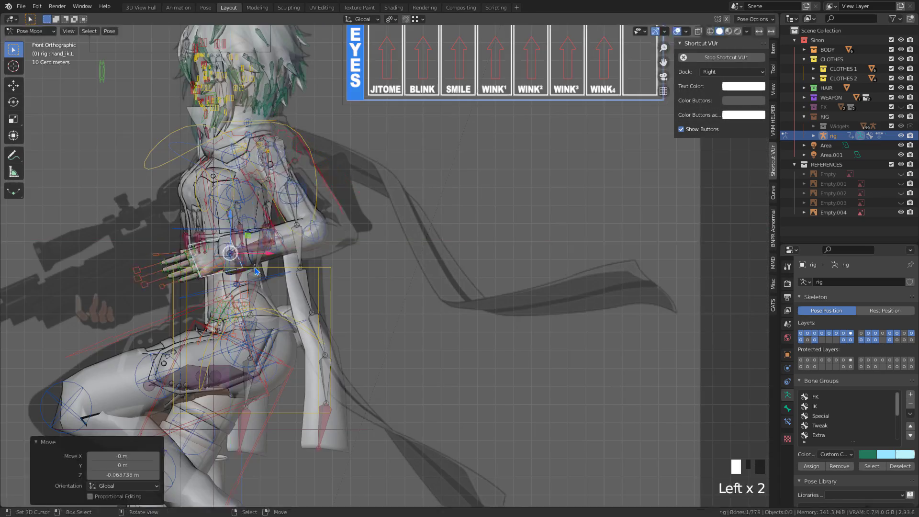
Refine the hand's placement and rotation from an orbited view.
{"action": "middle_click_drag", "start_coordinate": [287, 268], "coordinate": [230, 287]}
{"action": "left_click_drag", "start_coordinate": [158, 292], "coordinate": [201, 345]}
{"action": "middle_click_drag", "start_coordinate": [287, 385], "coordinate": [227, 305]}
{"action": "key", "text": "r"}
{"action": "left_click", "coordinate": [290, 369]}
Rotate the Hecate II rifle to the reference's diagonal and move it against the character, about 0.11 m along Y.
{"action": "scroll", "coordinate": [421, 250], "scroll_direction": "down", "scroll_amount": 4}
{"action": "key", "text": "r"}
{"action": "left_click", "coordinate": [475, 330]}
{"action": "scroll", "coordinate": [384, 266], "scroll_direction": "up", "scroll_amount": 2}
{"action": "mouse_move", "coordinate": [384, 265]}
{"action": "middle_mouse_down"}
{"action": "mouse_move", "coordinate": [431, 287]}
{"action": "mouse_move", "coordinate": [393, 273]}
{"action": "middle_mouse_up"}
{"action": "left_click_drag", "start_coordinate": [567, 173], "coordinate": [637, 173]}
{"action": "left_click_drag", "start_coordinate": [600, 135], "coordinate": [600, 115]}
Tilt the head control by about 10° around its local Y axis in front view.
{"action": "scroll", "coordinate": [464, 326], "scroll_direction": "up", "scroll_amount": 2}
{"action": "middle_click_drag", "start_coordinate": [464, 326], "coordinate": [473, 356]}
{"action": "key", "text": "KP_1"}
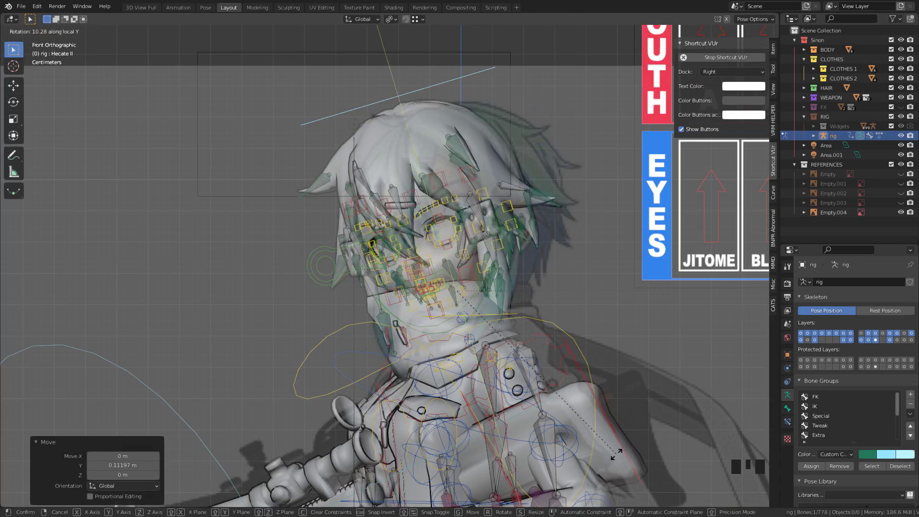
Pull the end of the upper scarf tail outward along the reference's flowing scarf.
{"action": "middle_click_drag", "start_coordinate": [499, 282], "coordinate": [519, 223], "text": "shift"}
{"action": "scroll", "coordinate": [529, 355], "scroll_direction": "down", "scroll_amount": 4}
{"action": "scroll", "coordinate": [485, 454], "scroll_direction": "up", "scroll_amount": 3}
{"action": "right_click", "coordinate": [473, 383]}
{"action": "key", "text": "g"}
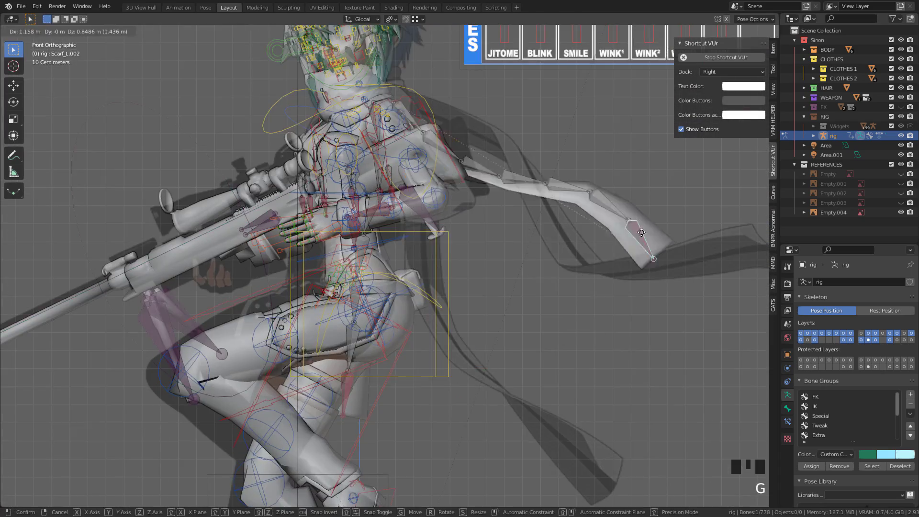
{"action": "left_click", "coordinate": [708, 249]}
Lay the lower scarf tail along the reference and rotate the upper tail's base bones, the last by about 16.6°.
{"action": "scroll", "coordinate": [732, 246], "scroll_direction": "down", "scroll_amount": 2}
{"action": "right_click", "coordinate": [471, 354]}
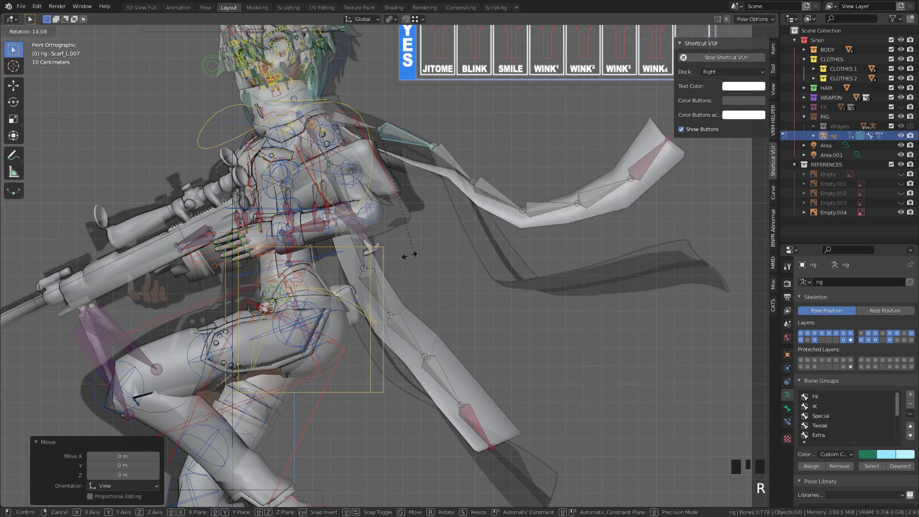
{"action": "left_click", "coordinate": [409, 255]}
{"action": "scroll", "coordinate": [508, 369], "scroll_direction": "down", "scroll_amount": 2}
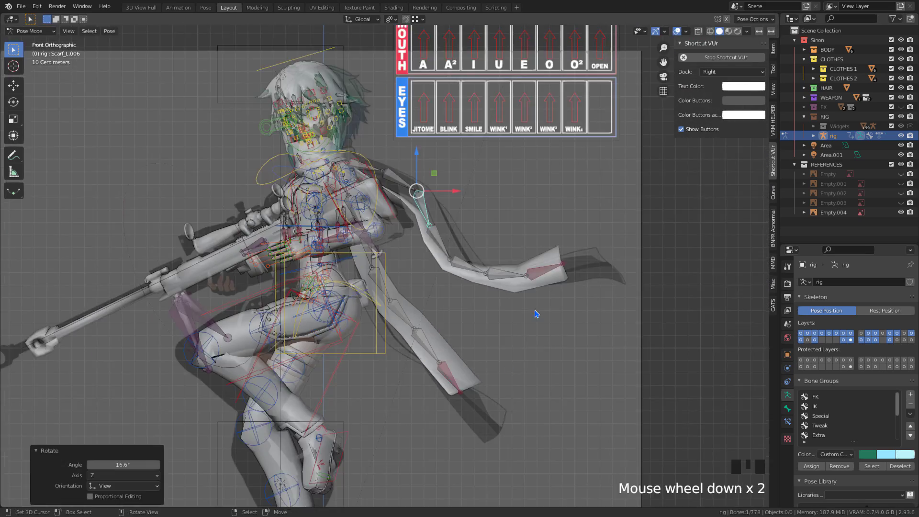
Move the selected pose controls along Y and Z and rotate them to follow the reference silhouette.
{"action": "middle_click_drag", "start_coordinate": [508, 369], "coordinate": [453, 369], "text": "shift"}
{"action": "right_click", "coordinate": [383, 313]}
{"action": "key", "text": "g"}
{"action": "key", "text": "y"}
{"action": "left_click", "coordinate": [549, 373]}
{"action": "scroll", "coordinate": [453, 368], "scroll_direction": "up", "scroll_amount": 2}
{"action": "key", "text": "g"}
{"action": "key", "text": "z"}
{"action": "left_click", "coordinate": [570, 320]}
{"action": "key", "text": "r"}
{"action": "left_click", "coordinate": [511, 335]}
Reposition the pose controls around the arms and rifle from an angled view of the rig.
{"action": "mouse_move", "coordinate": [512, 335]}
{"action": "middle_mouse_down"}
{"action": "mouse_move", "coordinate": [487, 328]}
{"action": "mouse_move", "coordinate": [537, 279]}
{"action": "mouse_move", "coordinate": [492, 275]}
{"action": "mouse_move", "coordinate": [509, 287]}
{"action": "middle_mouse_up"}
{"action": "left_click_drag", "start_coordinate": [509, 287], "coordinate": [493, 279]}
{"action": "right_click", "coordinate": [687, 269]}
{"action": "mouse_move", "coordinate": [493, 279]}
{"action": "middle_mouse_down"}
{"action": "mouse_move", "coordinate": [687, 269]}
{"action": "mouse_move", "coordinate": [617, 425]}
{"action": "middle_mouse_up"}
{"action": "left_click_drag", "start_coordinate": [613, 428], "coordinate": [550, 454]}
{"action": "mouse_move", "coordinate": [620, 427]}
{"action": "left_mouse_down"}
{"action": "mouse_move", "coordinate": [574, 428]}
{"action": "mouse_move", "coordinate": [550, 454]}
{"action": "left_mouse_up"}
{"action": "middle_click_drag", "start_coordinate": [550, 454], "coordinate": [523, 328]}
Rotate and shift the arm and rifle controls in depth so the hands sit closer to the weapon.
{"action": "key", "text": "r"}
{"action": "left_click", "coordinate": [523, 328]}
{"action": "left_click", "coordinate": [622, 297]}
{"action": "left_click_drag", "start_coordinate": [593, 273], "coordinate": [565, 287]}
{"action": "middle_click_drag", "start_coordinate": [564, 287], "coordinate": [377, 339]}
{"action": "key", "text": "r"}
{"action": "left_click", "coordinate": [569, 306]}
Nudge the selected control into line with the reference in front view.
{"action": "key", "text": "KP_1"}
{"action": "scroll", "coordinate": [376, 338], "scroll_direction": "up", "scroll_amount": 2}
{"action": "right_click", "coordinate": [604, 210]}
{"action": "left_click_drag", "start_coordinate": [603, 222], "coordinate": [598, 222]}
{"action": "scroll", "coordinate": [564, 344], "scroll_direction": "down", "scroll_amount": 4}
{"action": "middle_click_drag", "start_coordinate": [563, 345], "coordinate": [660, 364]}
Rotate the Hecate II rifle control by 25.4° around its local Y axis.
{"action": "key", "text": "s"}
{"action": "right_click", "coordinate": [577, 423]}
{"action": "right_click", "coordinate": [579, 306]}
{"action": "key", "text": "r"}
{"action": "key", "text": "y"}
{"action": "key", "text": "y"}
{"action": "left_click", "coordinate": [678, 316]}
{"action": "middle_click_drag", "start_coordinate": [679, 316], "coordinate": [621, 431]}
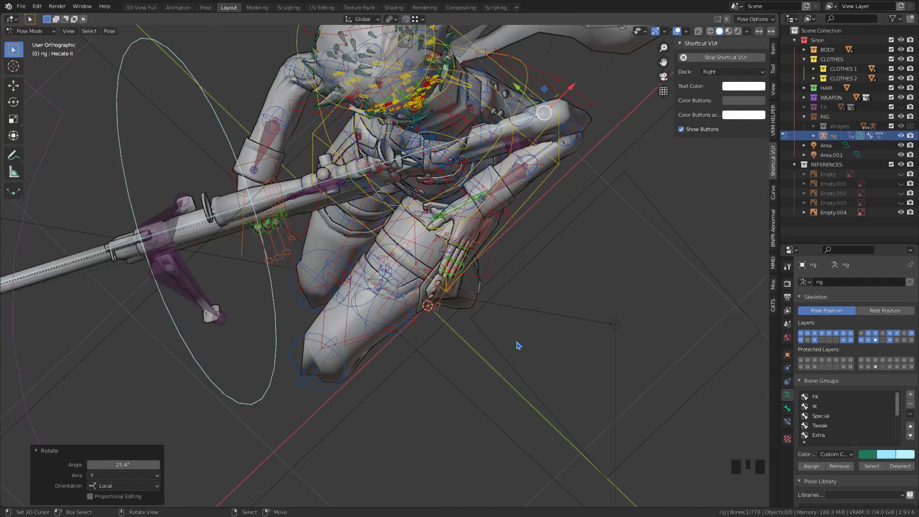
Shift and rotate the controls around the rifle grip from an angled view and compare them with the reference from the front.
{"action": "left_click_drag", "start_coordinate": [210, 248], "coordinate": [239, 359]}
{"action": "middle_click_drag", "start_coordinate": [239, 359], "coordinate": [479, 268]}
{"action": "middle_click_drag", "start_coordinate": [478, 268], "coordinate": [637, 373], "text": "shift"}
{"action": "middle_click_drag", "start_coordinate": [637, 373], "coordinate": [670, 363]}
{"action": "right_click", "coordinate": [639, 249]}
{"action": "right_click", "coordinate": [640, 249]}
{"action": "key", "text": "r"}
{"action": "left_click", "coordinate": [639, 248]}
{"action": "key", "text": "KP_1"}
Rotate the selected control around the global Z axis to turn it in depth.
{"action": "middle_click_drag", "start_coordinate": [639, 249], "coordinate": [335, 278]}
{"action": "scroll", "coordinate": [335, 277], "scroll_direction": "down", "scroll_amount": 2}
{"action": "key", "text": "KP_1"}
{"action": "middle_click_drag", "start_coordinate": [130, 352], "coordinate": [594, 360]}
{"action": "key", "text": "r"}
{"action": "key", "text": "z"}
{"action": "scroll", "coordinate": [595, 361], "scroll_direction": "down", "scroll_amount": 3}
{"action": "scroll", "coordinate": [526, 230], "scroll_direction": "up", "scroll_amount": 6}
Move the arm and hand controls slightly to fit the reference in front view.
{"action": "middle_click_drag", "start_coordinate": [526, 230], "coordinate": [611, 238]}
{"action": "right_click", "coordinate": [611, 238]}
{"action": "left_click_drag", "start_coordinate": [610, 238], "coordinate": [653, 224]}
{"action": "left_click_drag", "start_coordinate": [455, 176], "coordinate": [467, 180]}
{"action": "key", "text": "KP_1"}
{"action": "scroll", "coordinate": [478, 268], "scroll_direction": "down", "scroll_amount": 2}
{"action": "right_click", "coordinate": [497, 356]}
{"action": "middle_click_drag", "start_coordinate": [550, 348], "coordinate": [627, 261], "text": "shift"}
{"action": "scroll", "coordinate": [626, 262], "scroll_direction": "up", "scroll_amount": 1}
{"action": "mouse_move", "coordinate": [633, 271]}
{"action": "left_mouse_down"}
{"action": "mouse_move", "coordinate": [616, 273]}
{"action": "mouse_move", "coordinate": [627, 285]}
{"action": "left_mouse_up"}
Rotate the left shoulder control by about -14° around the global Z axis and refine its angle.
{"action": "left_click", "coordinate": [511, 97]}
{"action": "key", "text": "r"}
{"action": "key", "text": "r"}
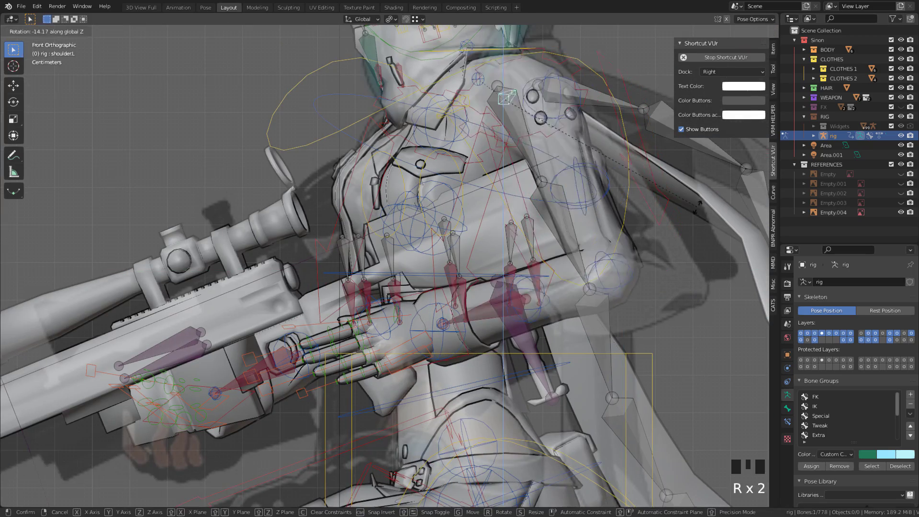
{"action": "left_click", "coordinate": [651, 329]}
{"action": "key", "text": "r"}
{"action": "left_click", "coordinate": [593, 321]}
Adjust the depth along Y, and rotate the Hecate II rifle 8.31° around global Z and -2.23° in front view.
{"action": "key", "text": "g"}
{"action": "key", "text": "y"}
{"action": "left_click", "coordinate": [593, 316]}
{"action": "middle_click_drag", "start_coordinate": [574, 306], "coordinate": [627, 330]}
{"action": "left_click", "coordinate": [485, 178]}
{"action": "left_click_drag", "start_coordinate": [485, 178], "coordinate": [472, 183]}
{"action": "scroll", "coordinate": [414, 348], "scroll_direction": "down", "scroll_amount": 2}
{"action": "scroll", "coordinate": [414, 348], "scroll_direction": "up", "scroll_amount": 3}
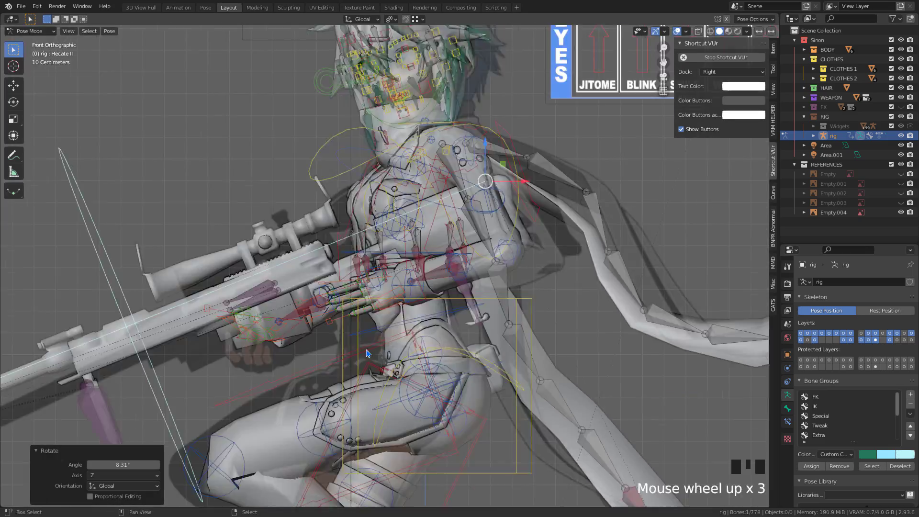
{"action": "scroll", "coordinate": [414, 348], "scroll_direction": "up", "scroll_amount": 2}
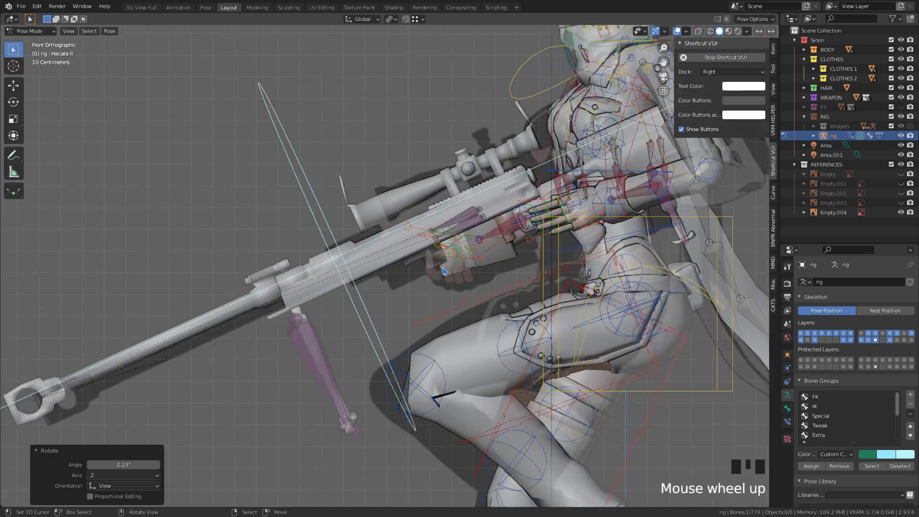
{"action": "scroll", "coordinate": [414, 347], "scroll_direction": "up", "scroll_amount": 2}
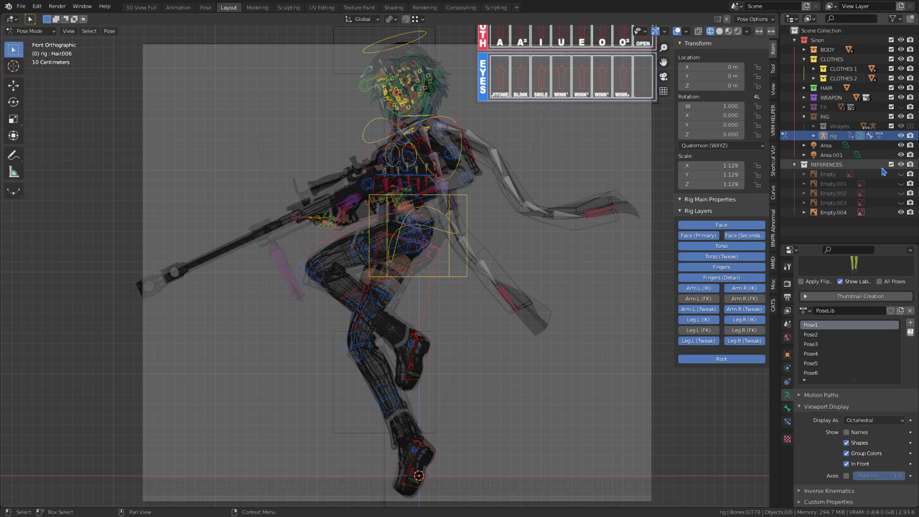
Hide the REFERENCES collection and turn off Simplify in the render settings.
{"action": "left_click", "coordinate": [901, 164]}
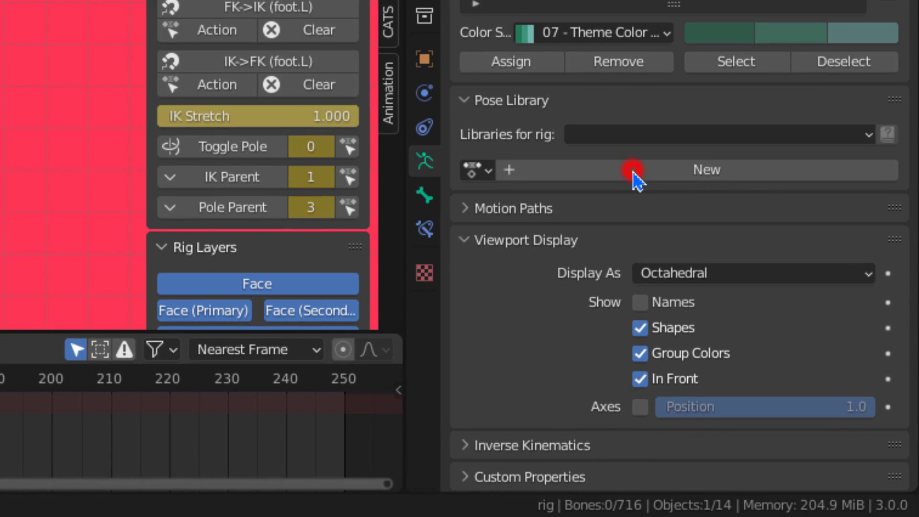
{"action": "left_click", "coordinate": [806, 381]}
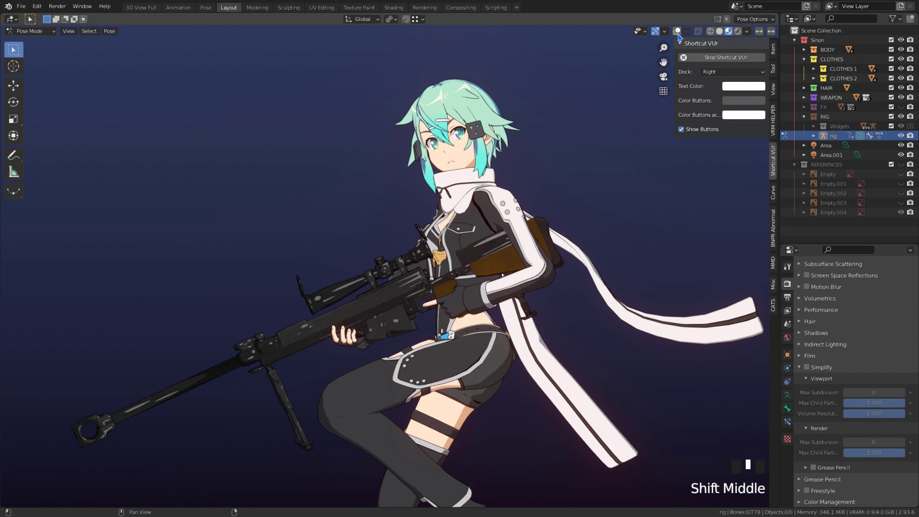
Show the rig overlays and save the current pose of all bones in the PoseLib library as Pose7.
{"action": "left_click", "coordinate": [677, 32]}
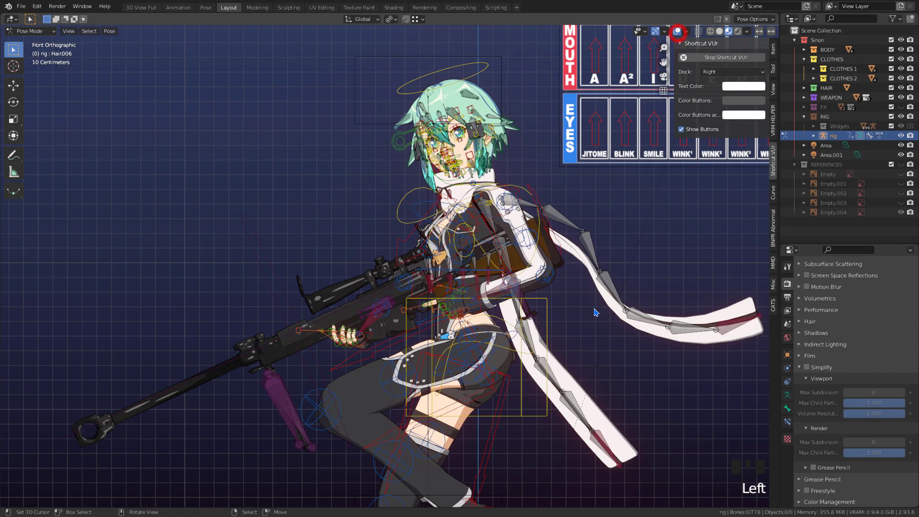
{"action": "right_click", "coordinate": [545, 304]}
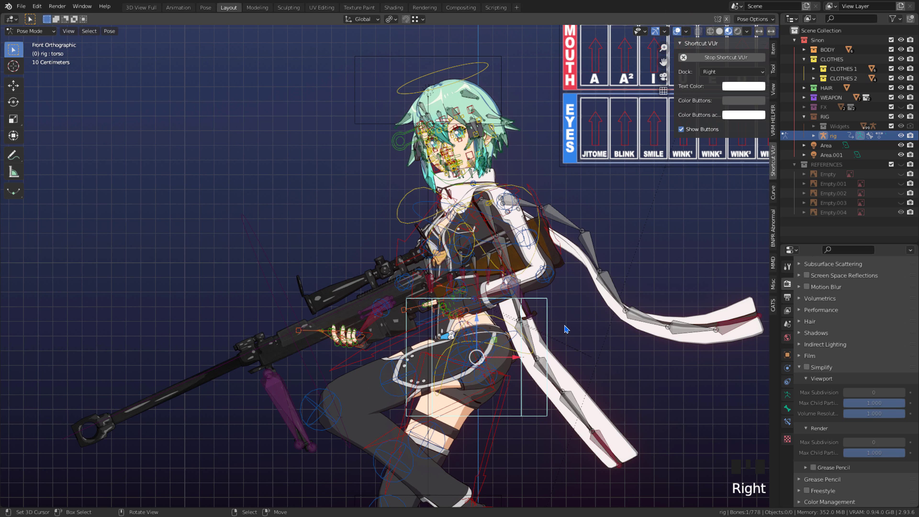
{"action": "key", "text": "a"}
{"action": "key", "text": "a"}
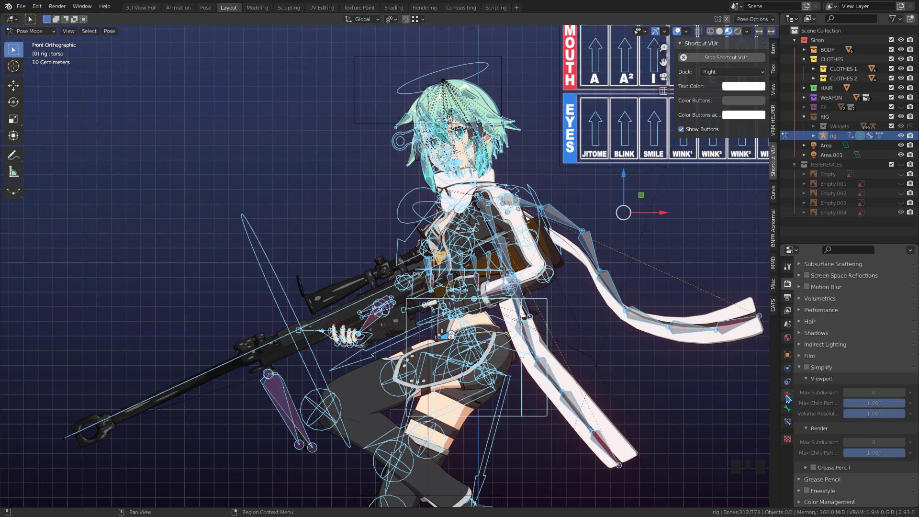
{"action": "left_click", "coordinate": [787, 394]}
{"action": "middle_click_drag", "start_coordinate": [842, 421], "coordinate": [854, 341]}
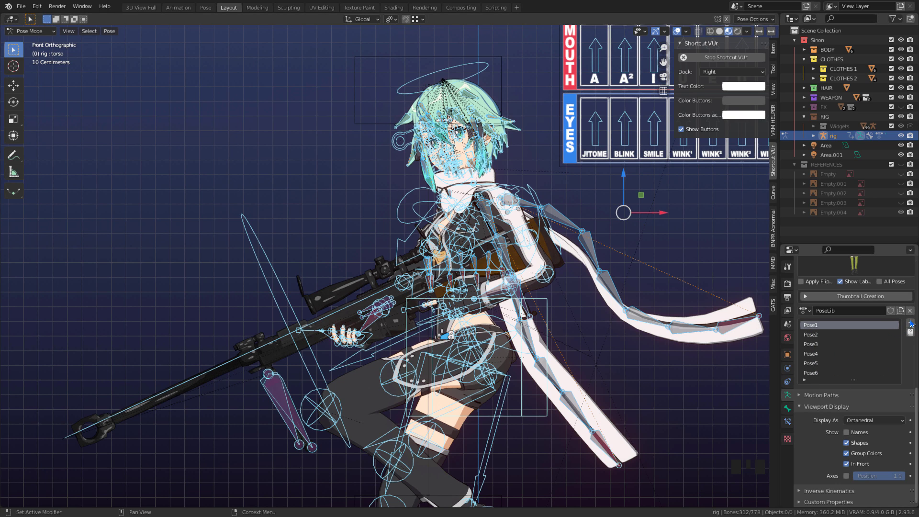
{"action": "left_click", "coordinate": [909, 324]}
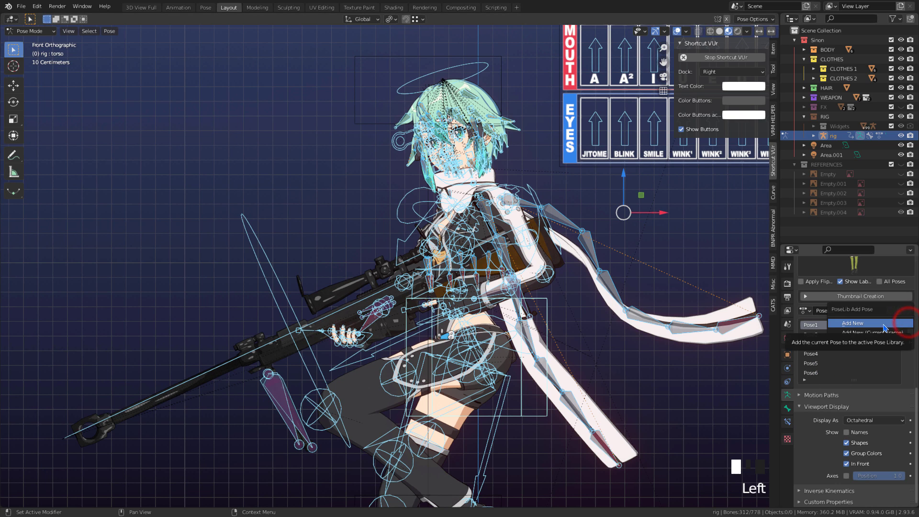
{"action": "left_click", "coordinate": [855, 324]}
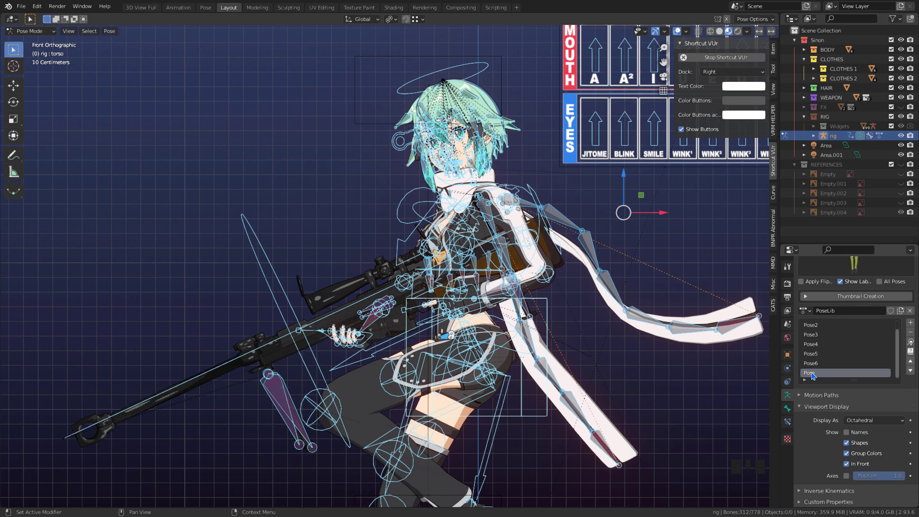
{"action": "triple_click", "coordinate": [809, 373]}
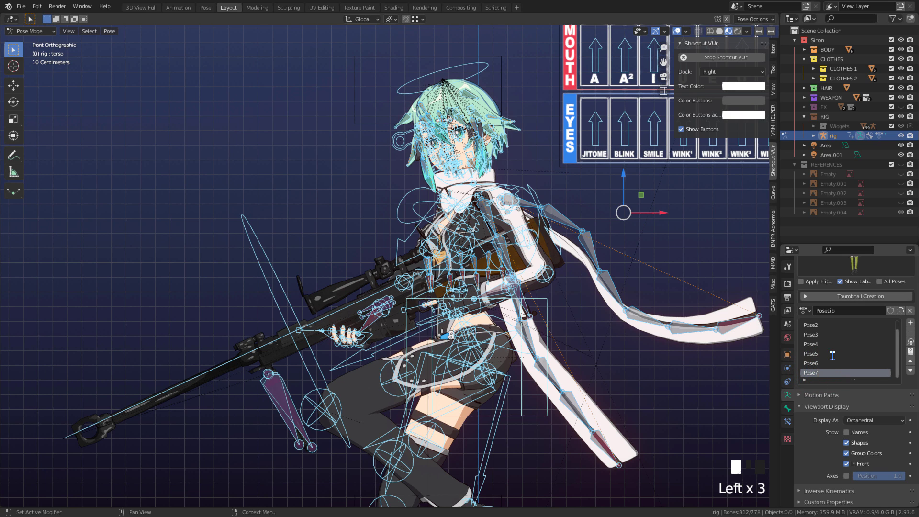
{"action": "left_click", "coordinate": [837, 357]}
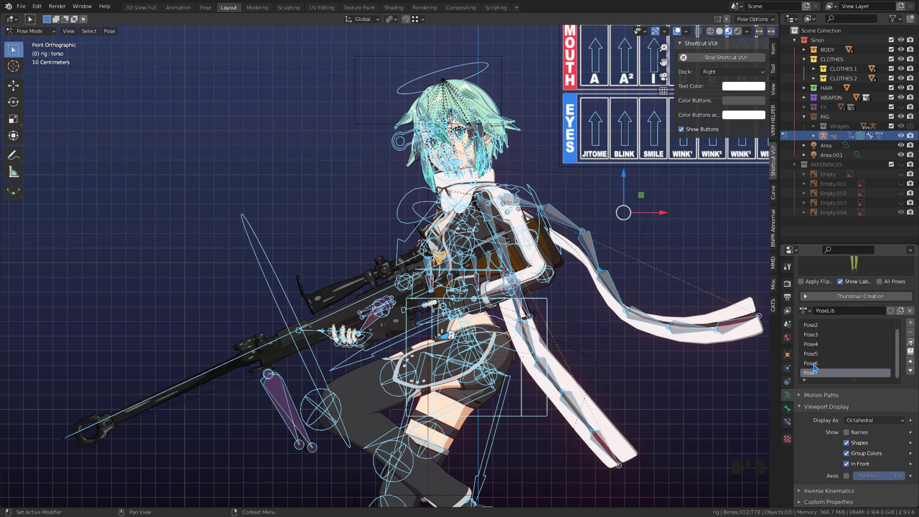
Try applying the saved Pose6 and Pose5 from the pose library and return the rig to Pose7.
{"action": "left_click", "coordinate": [814, 366]}
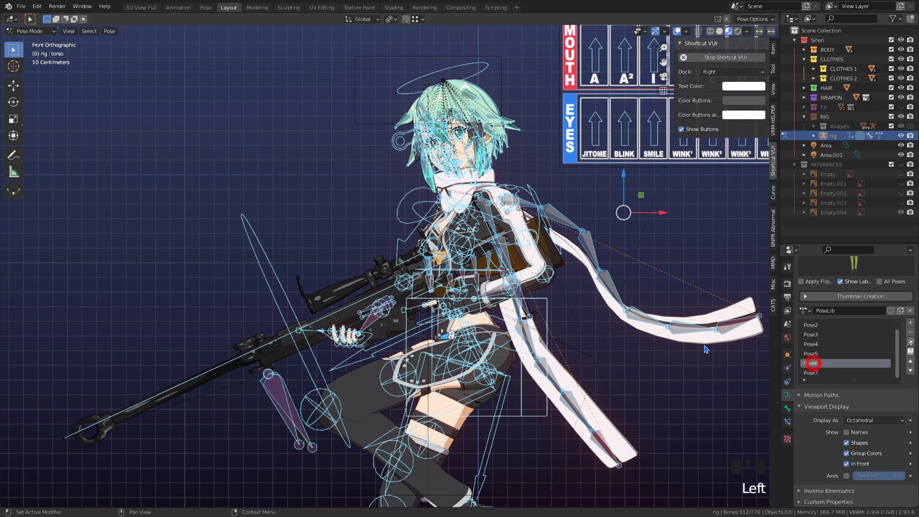
{"action": "left_click", "coordinate": [911, 342]}
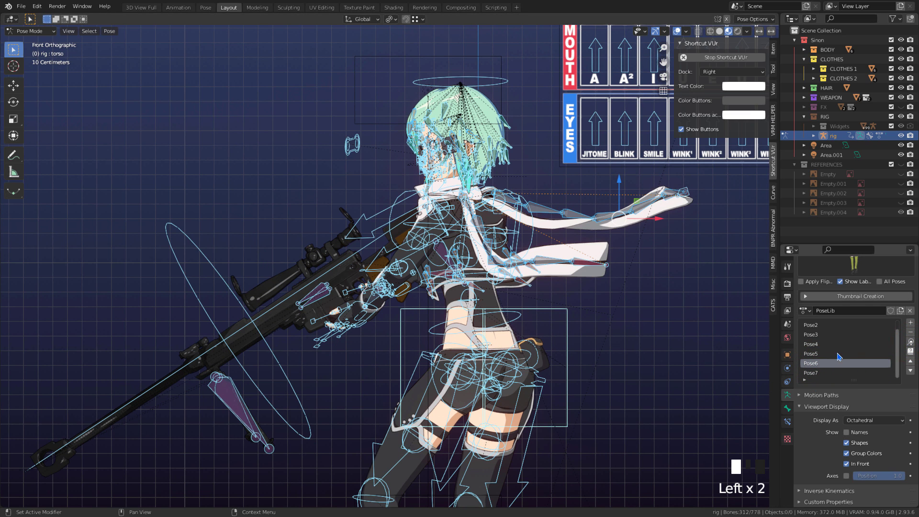
{"action": "left_click", "coordinate": [815, 354]}
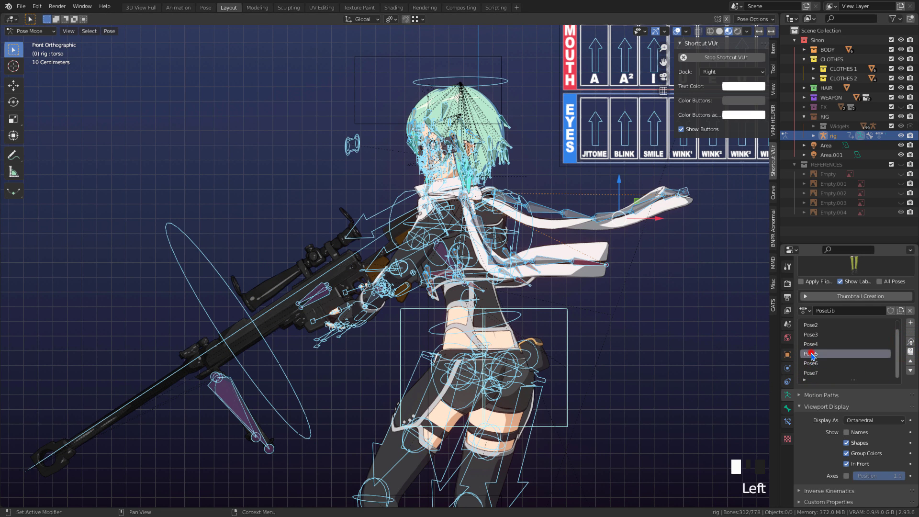
{"action": "left_click", "coordinate": [909, 343]}
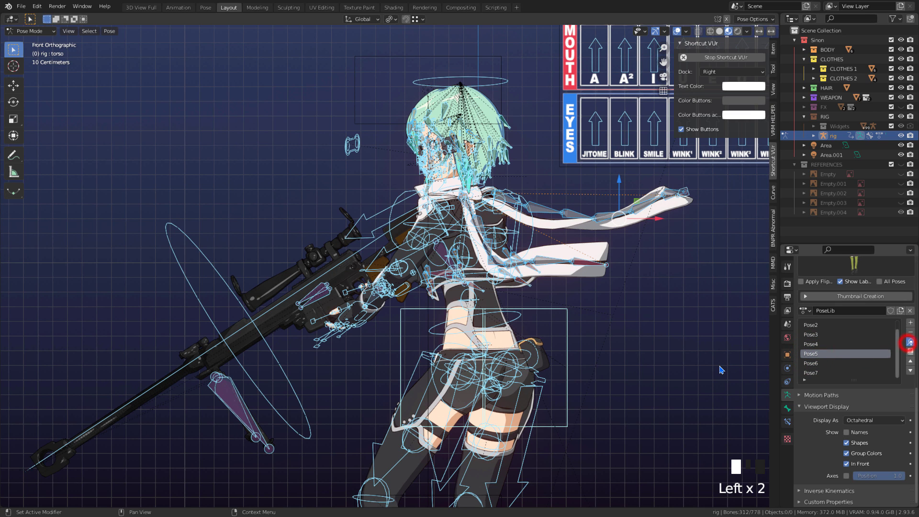
{"action": "left_click", "coordinate": [814, 373]}
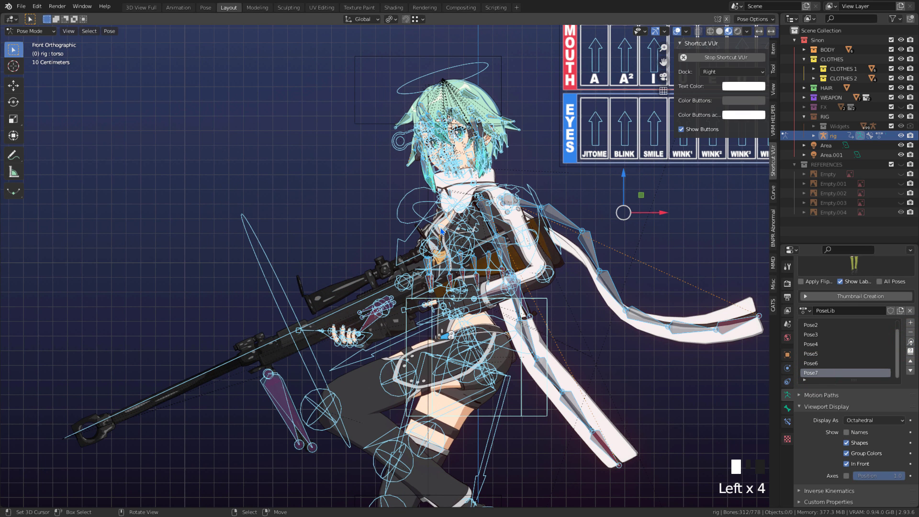
Hide the viewport overlays and examine the finished full-body pose with the rifle and scarf.
{"action": "left_click", "coordinate": [676, 32]}
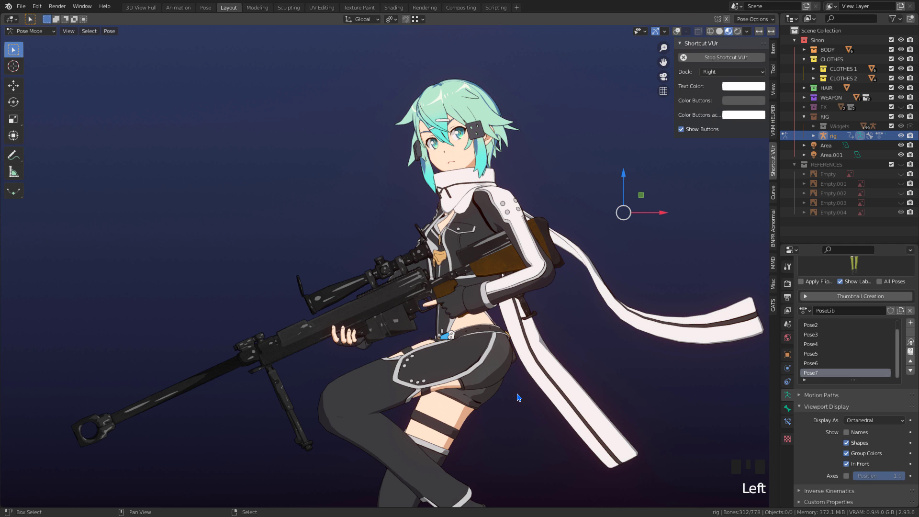
{"action": "middle_click_drag", "start_coordinate": [487, 351], "coordinate": [453, 266], "text": "shift"}
{"action": "scroll", "coordinate": [476, 248], "scroll_direction": "down", "scroll_amount": 1}
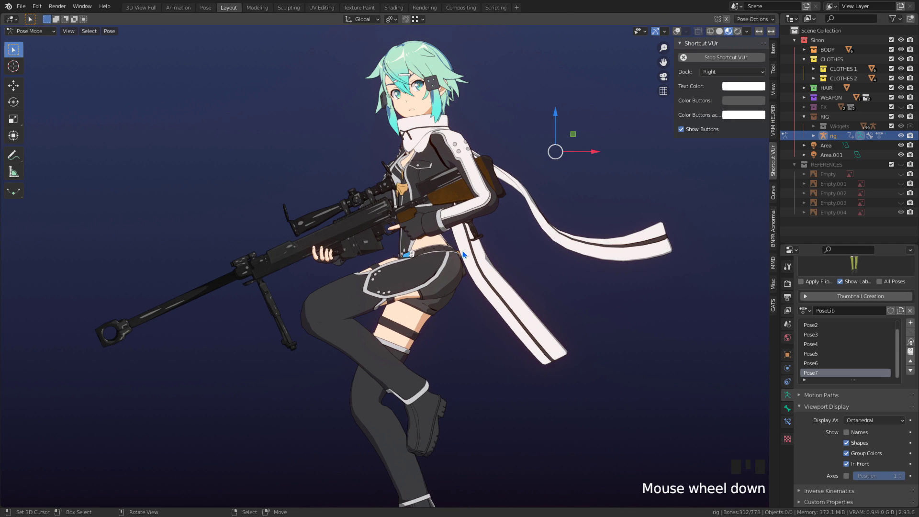
{"action": "middle_click_drag", "start_coordinate": [410, 214], "coordinate": [416, 194], "text": "shift"}
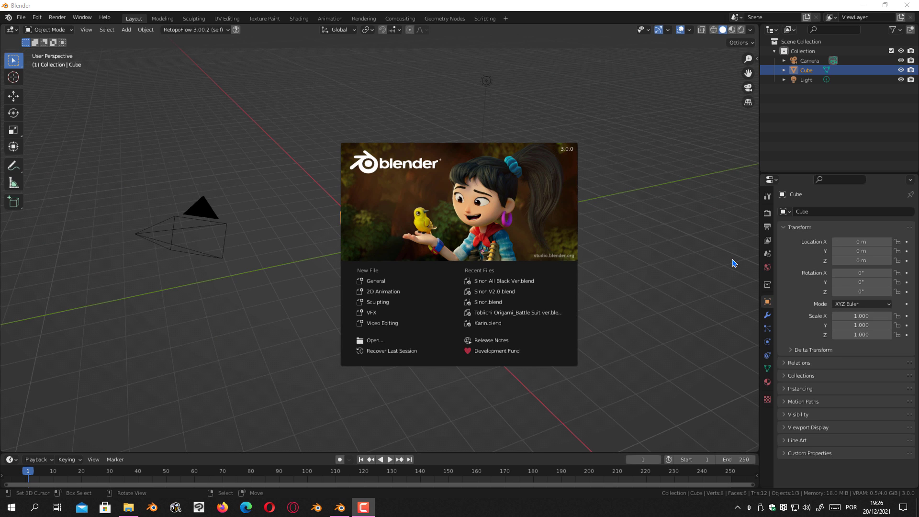
Open the recent file Sinon All Black Ver.blend in Blender 3.0 and switch to the Layout workspace.
{"action": "left_click", "coordinate": [482, 285]}
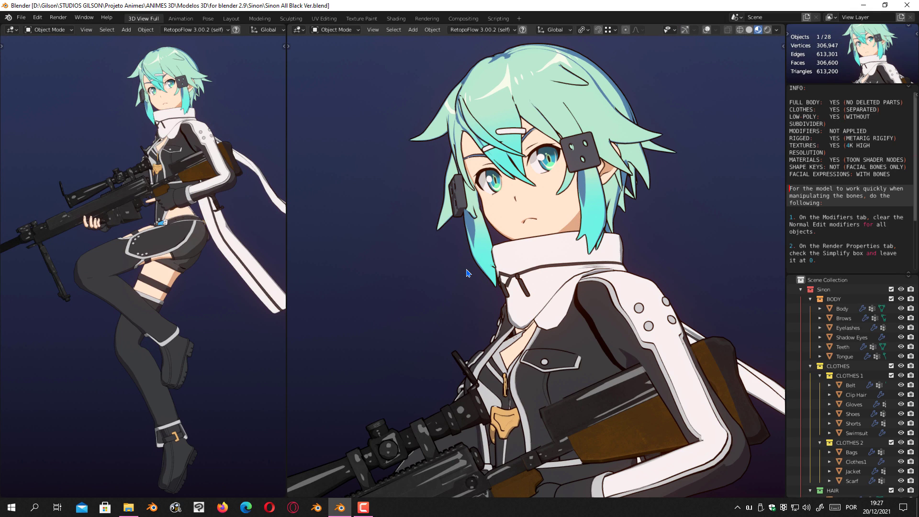
{"action": "left_click", "coordinate": [231, 18]}
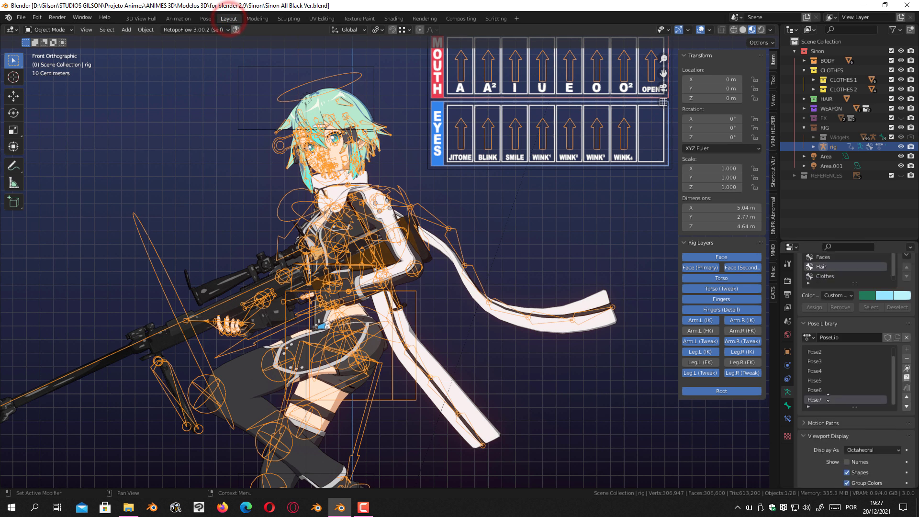
Make the window fullscreen and start the Shortcut VUr input display.
{"action": "left_click", "coordinate": [82, 17]}
{"action": "left_click", "coordinate": [95, 51]}
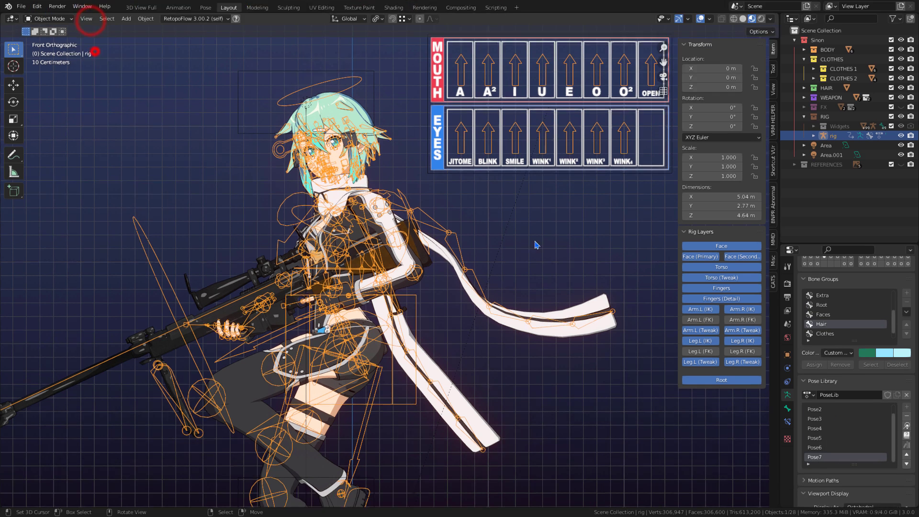
{"action": "left_click", "coordinate": [773, 161]}
{"action": "left_click", "coordinate": [723, 58]}
Install the add-on pose-thumbnails-master.zip from the blender 2.80+ add-ons folder through the Preferences.
{"action": "left_click", "coordinate": [37, 6]}
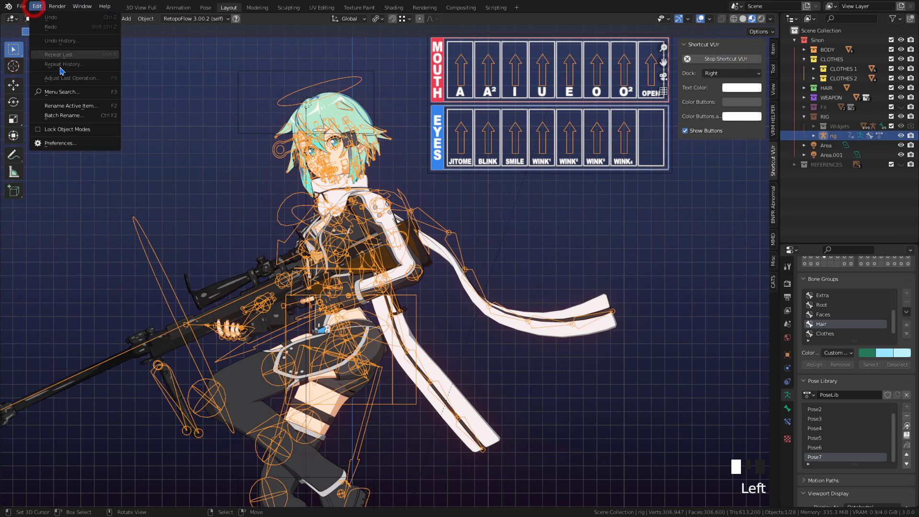
{"action": "left_click", "coordinate": [53, 144]}
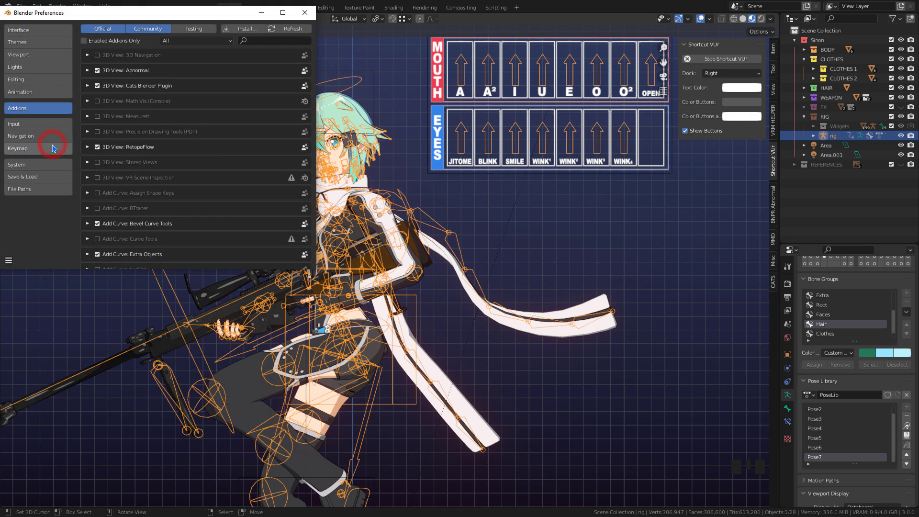
{"action": "left_click", "coordinate": [282, 13]}
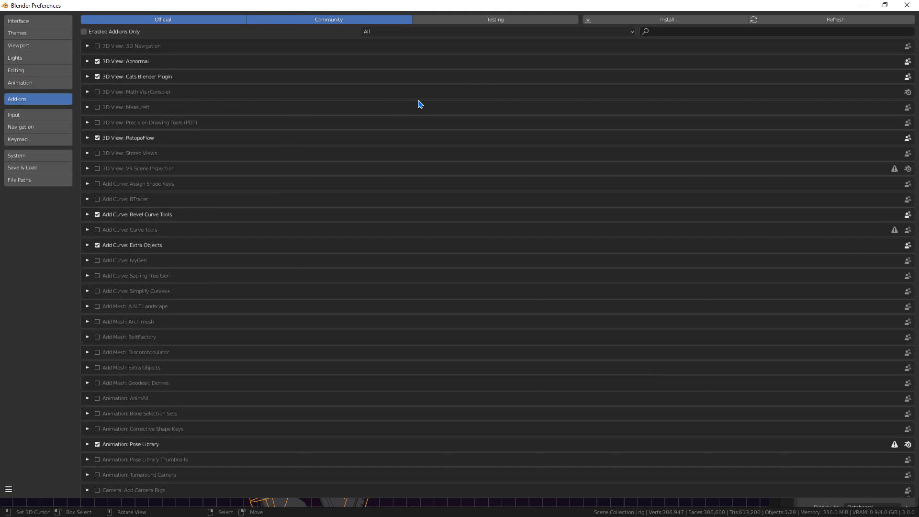
{"action": "left_click", "coordinate": [679, 21]}
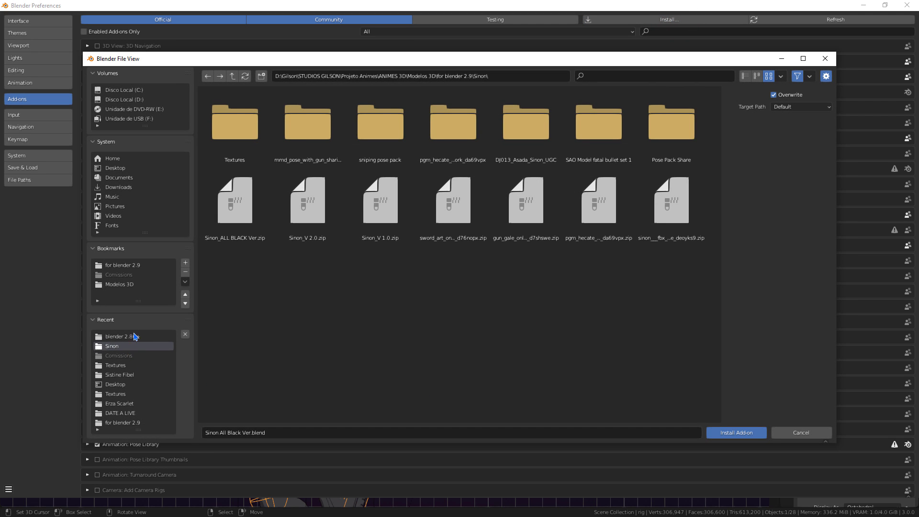
{"action": "key", "text": "alt+Left"}
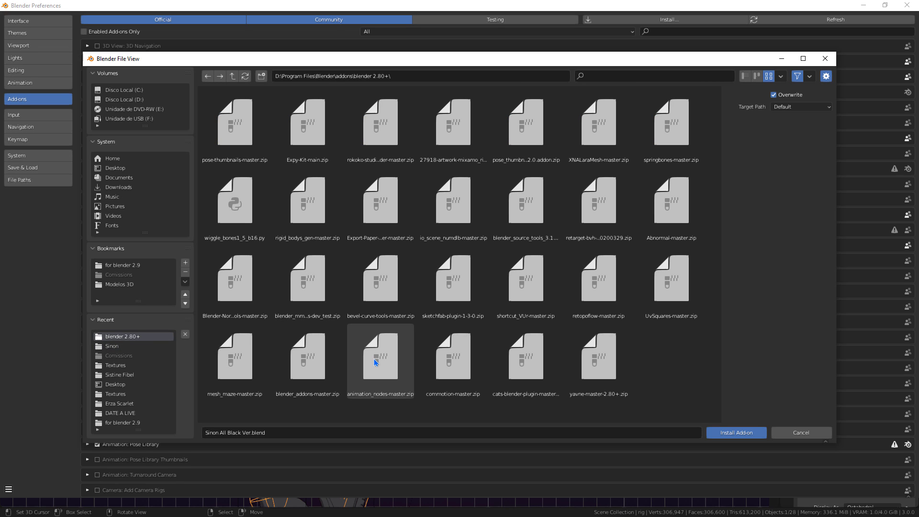
{"action": "left_click", "coordinate": [231, 138]}
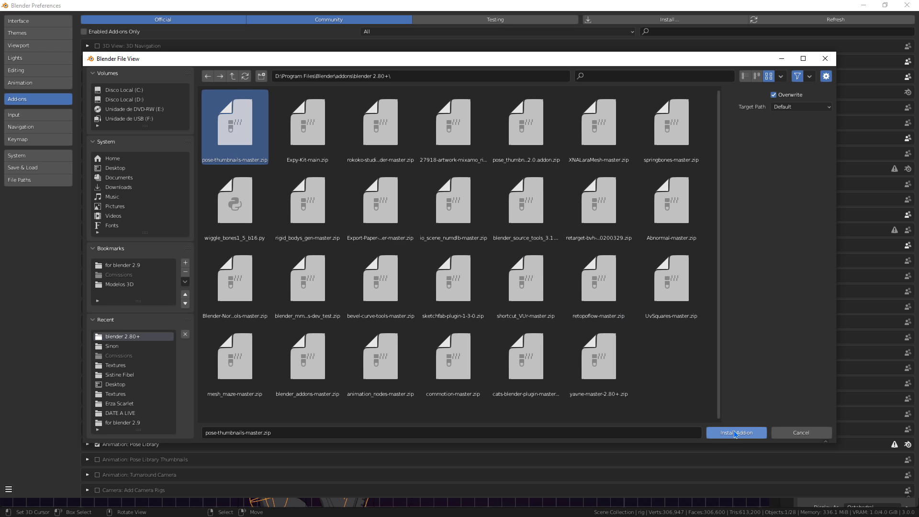
{"action": "left_click", "coordinate": [735, 431]}
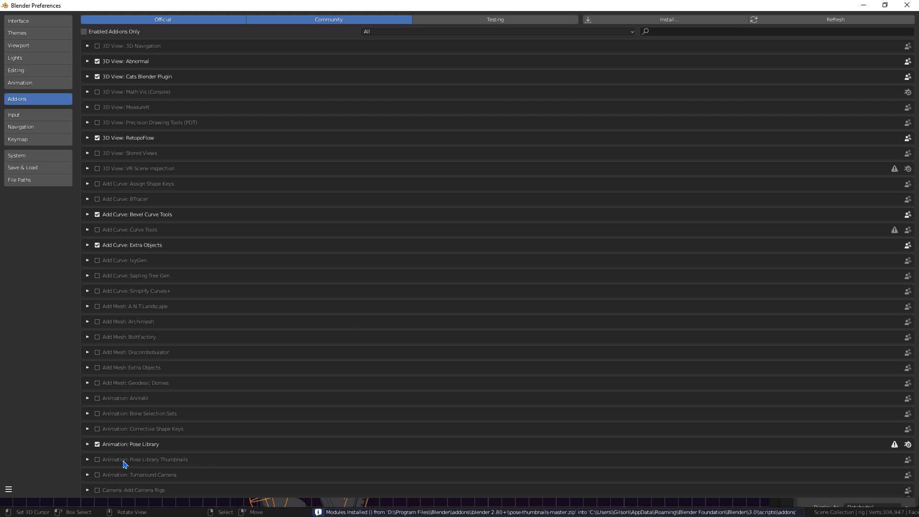
Expand the Animation: Pose Library Thumbnails add-on's details and enable it.
{"action": "left_click", "coordinate": [87, 460]}
{"action": "middle_click_drag", "start_coordinate": [231, 488], "coordinate": [263, 273]}
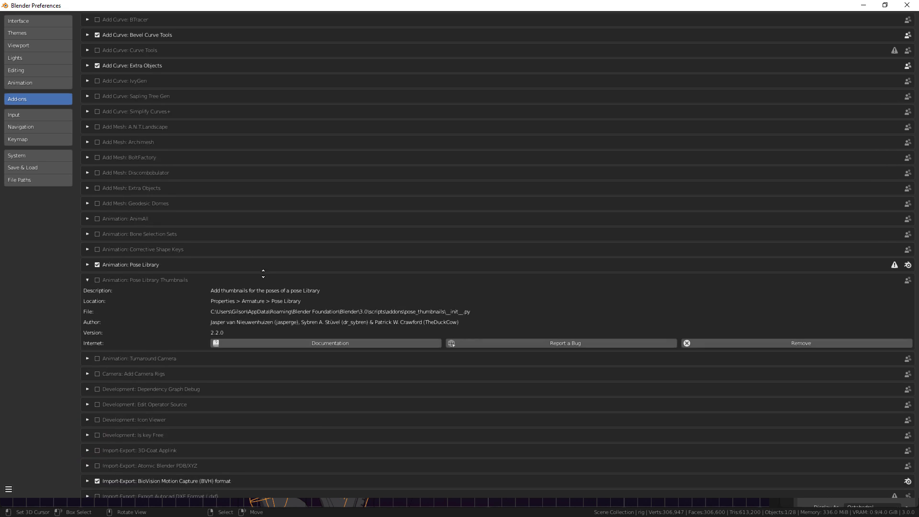
{"action": "left_click", "coordinate": [98, 281]}
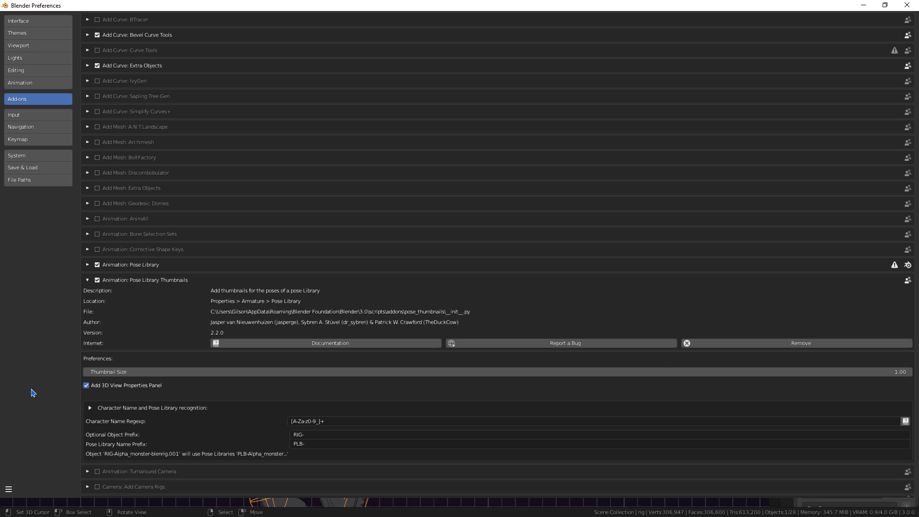
Save the preferences and close the Preferences window.
{"action": "left_click", "coordinate": [11, 489]}
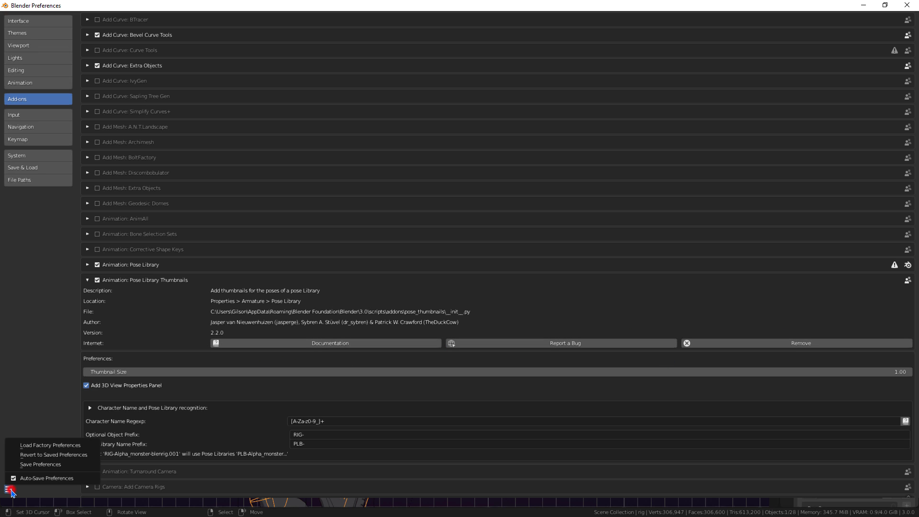
{"action": "left_click", "coordinate": [37, 465]}
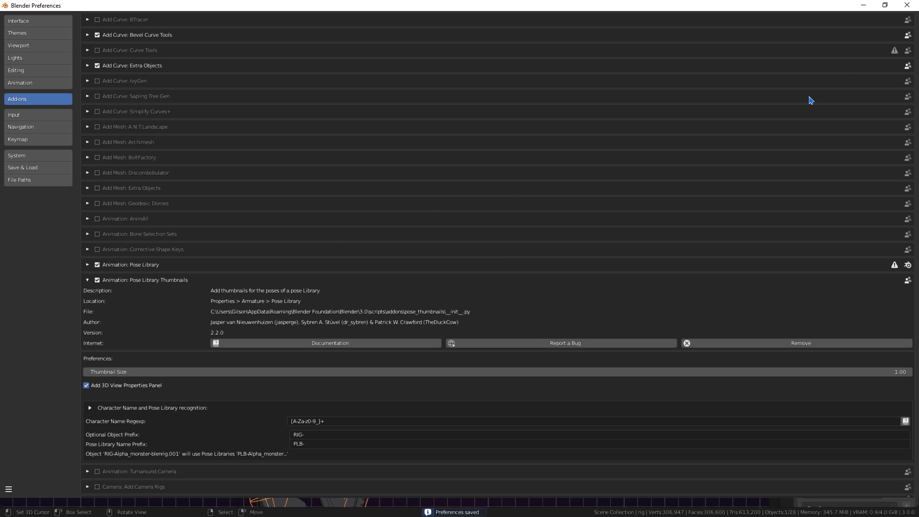
{"action": "left_click", "coordinate": [907, 5]}
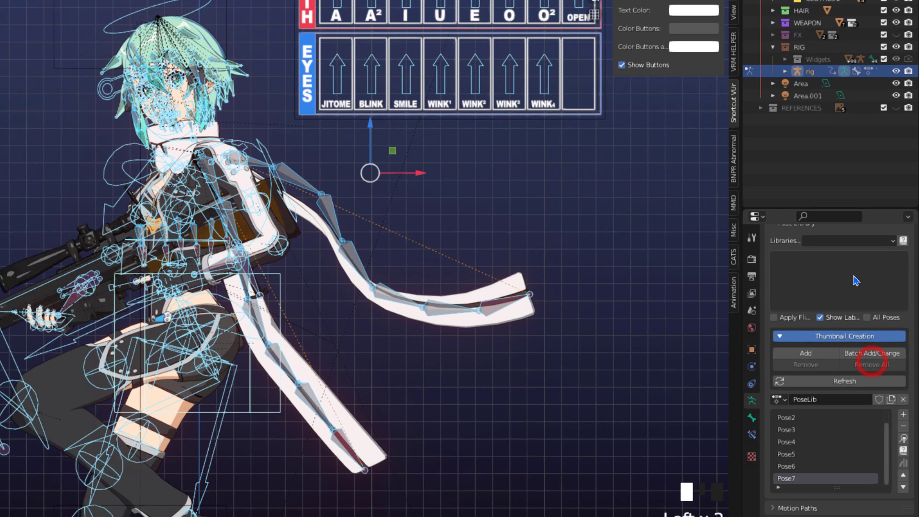
Check the pose thumbnail preview and select Pose1 in the PoseLib list.
{"action": "left_click", "coordinate": [834, 274]}
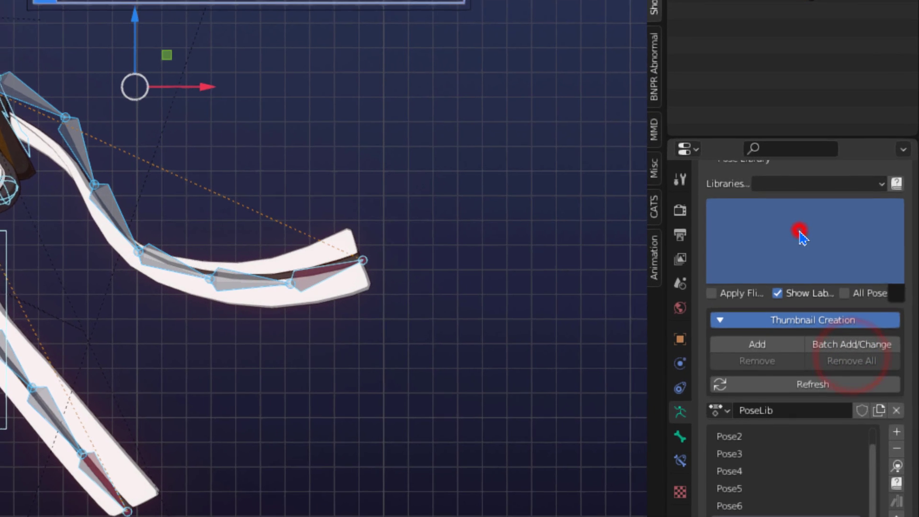
{"action": "left_click", "coordinate": [878, 279]}
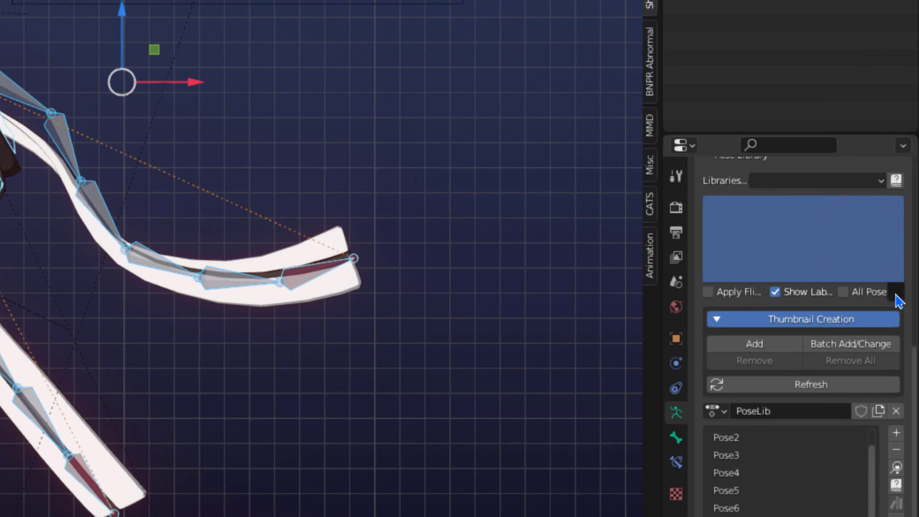
{"action": "left_click", "coordinate": [895, 294]}
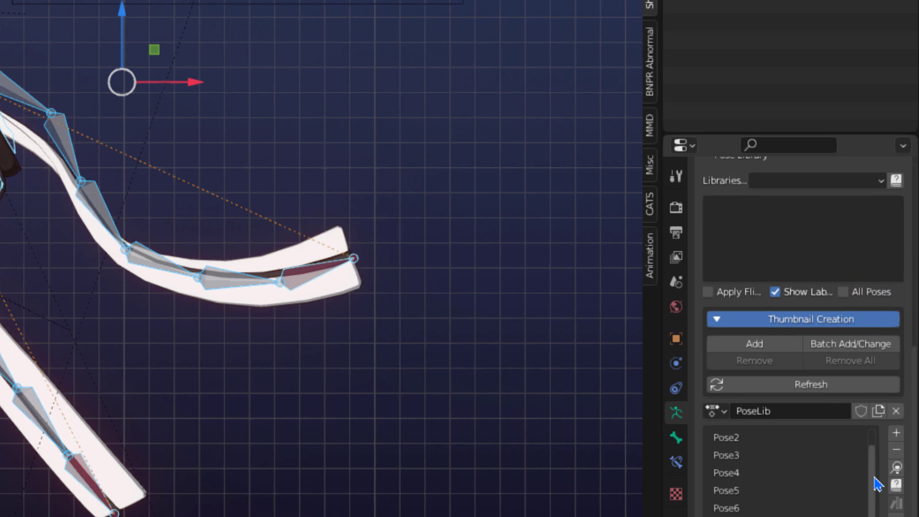
{"action": "left_click_drag", "start_coordinate": [875, 481], "coordinate": [875, 472]}
{"action": "left_click", "coordinate": [727, 435]}
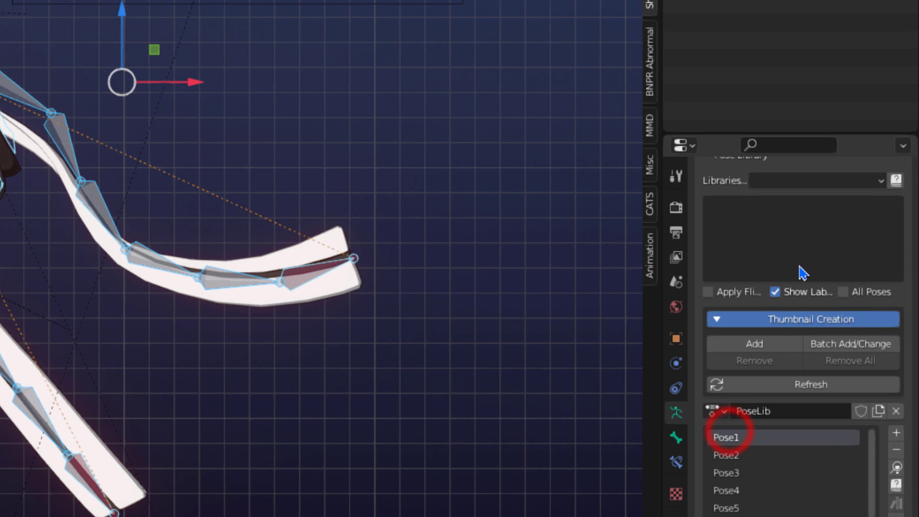
{"action": "left_click", "coordinate": [811, 221]}
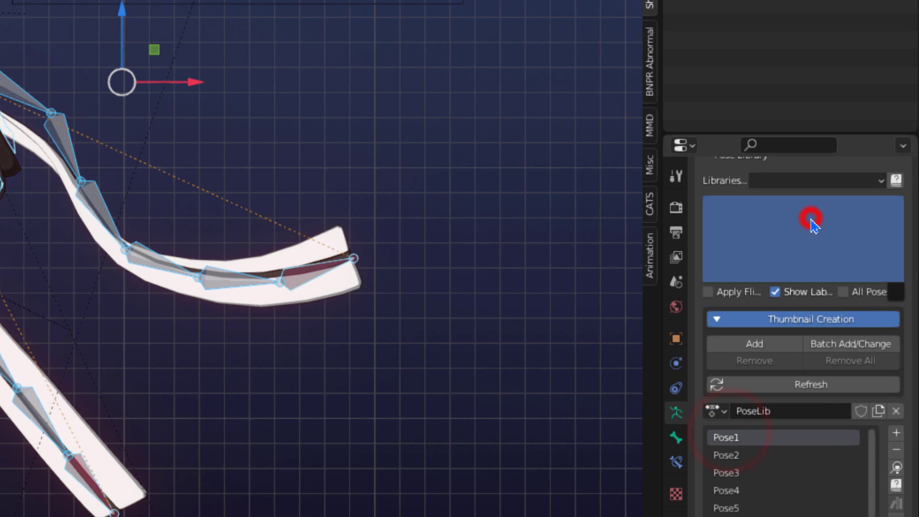
{"action": "left_click", "coordinate": [746, 346]}
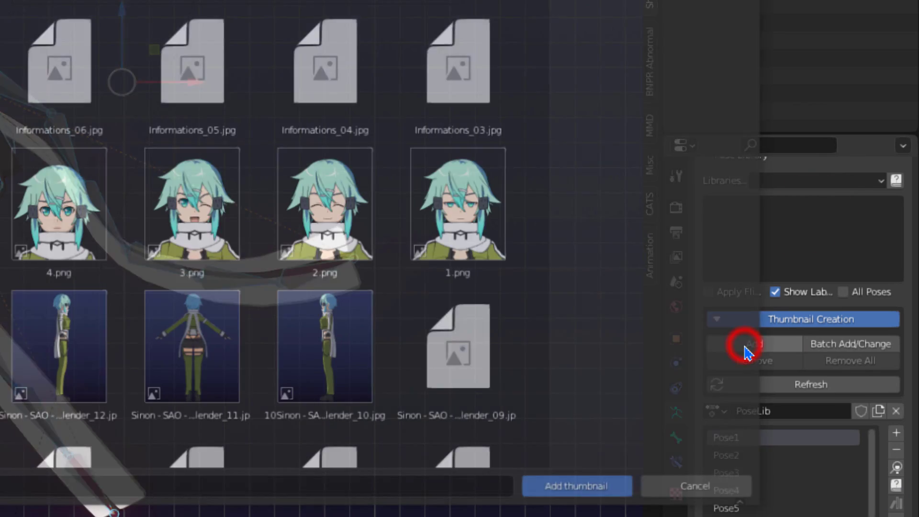
{"action": "scroll", "coordinate": [490, 272], "scroll_direction": "down", "scroll_amount": 5}
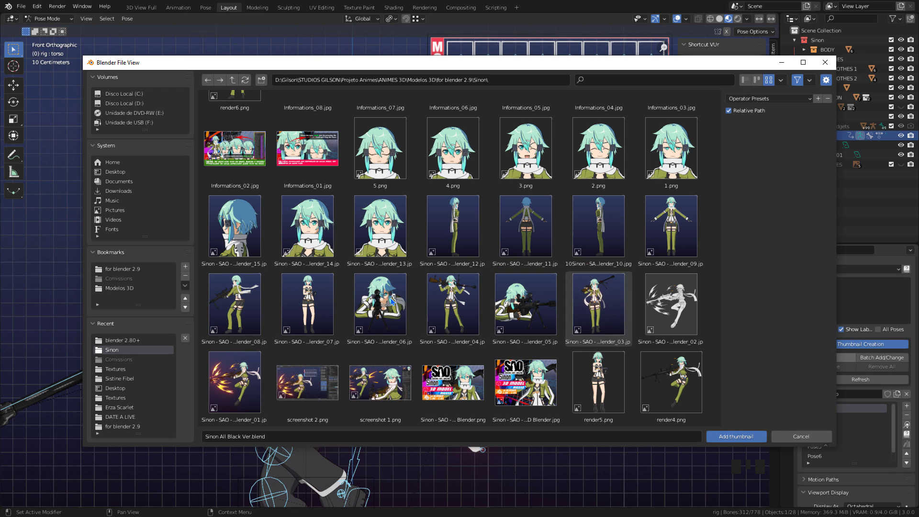
{"action": "left_click", "coordinate": [798, 436]}
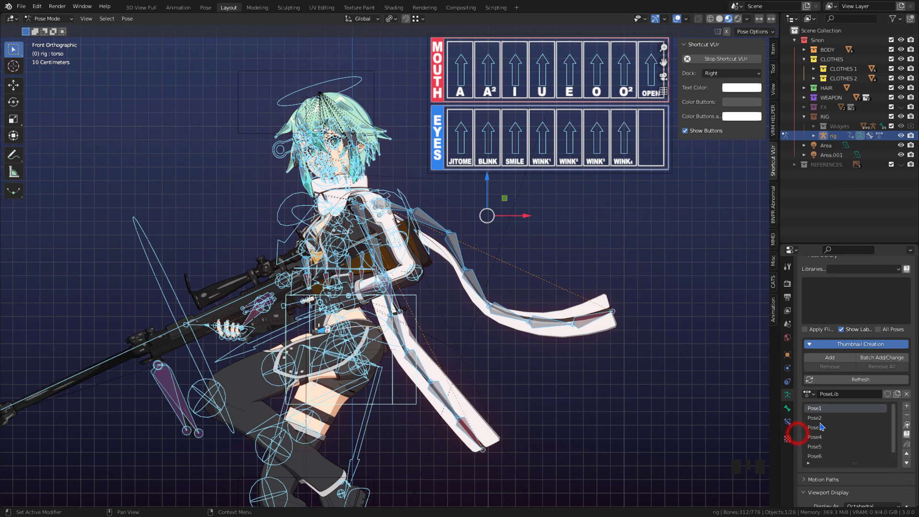
Apply Pose1 to the rig and hide the viewport overlays.
{"action": "left_click", "coordinate": [906, 425]}
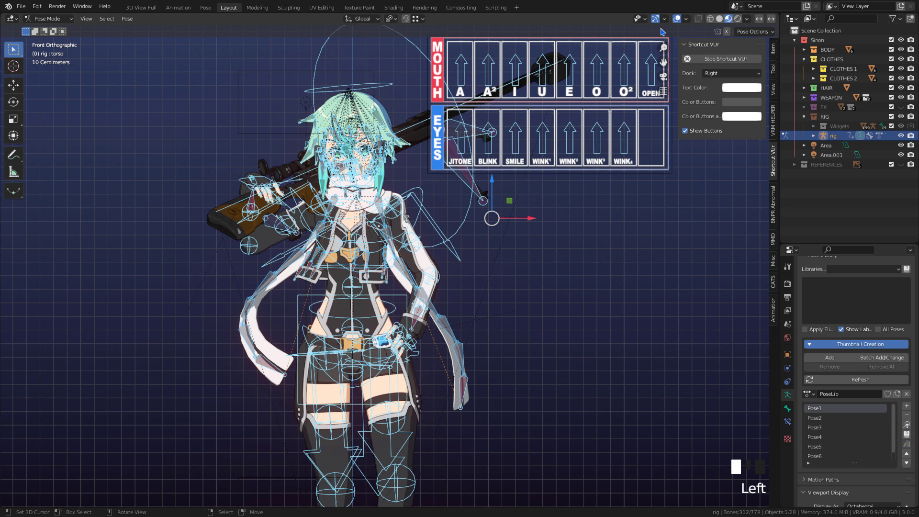
{"action": "left_click", "coordinate": [676, 19]}
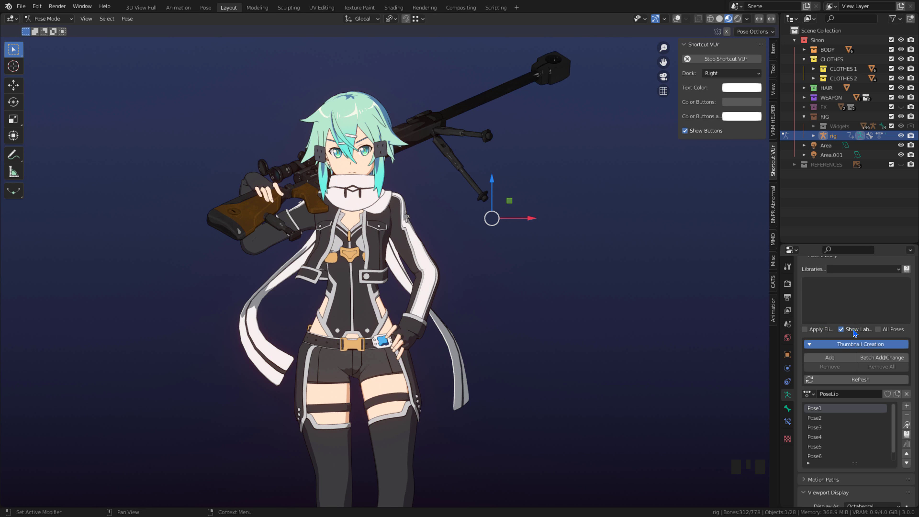
Add render 1.png from the Sinon folder as the thumbnail for Pose1 and check the preview.
{"action": "left_click", "coordinate": [838, 357]}
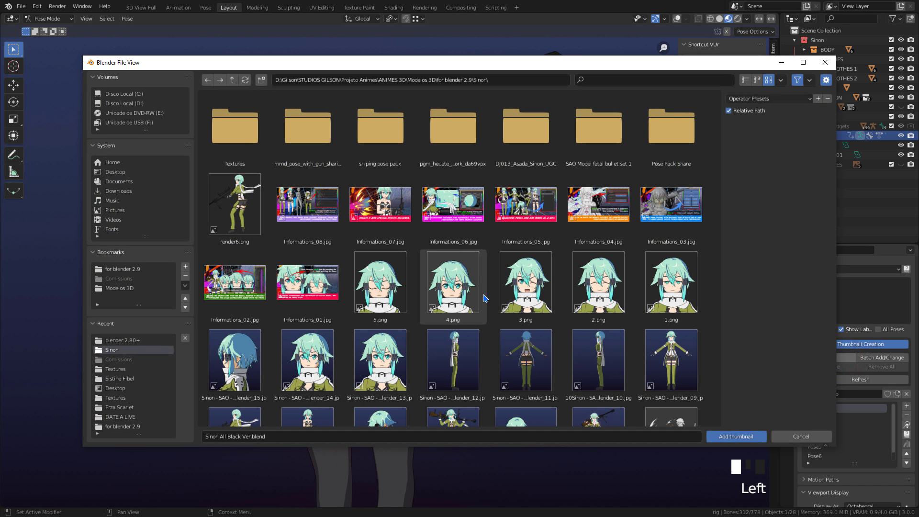
{"action": "scroll", "coordinate": [445, 282], "scroll_direction": "down", "scroll_amount": 6}
{"action": "scroll", "coordinate": [473, 308], "scroll_direction": "down", "scroll_amount": 3}
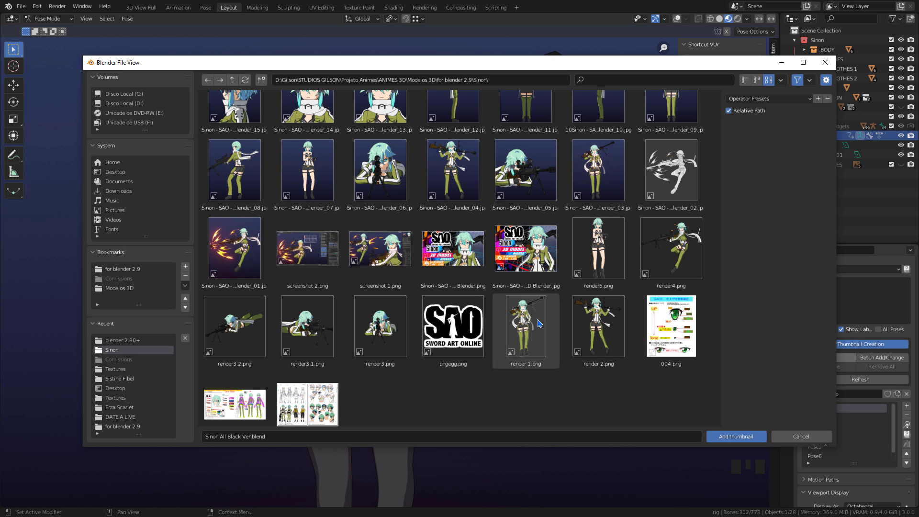
{"action": "left_click", "coordinate": [596, 330]}
{"action": "left_click", "coordinate": [716, 433]}
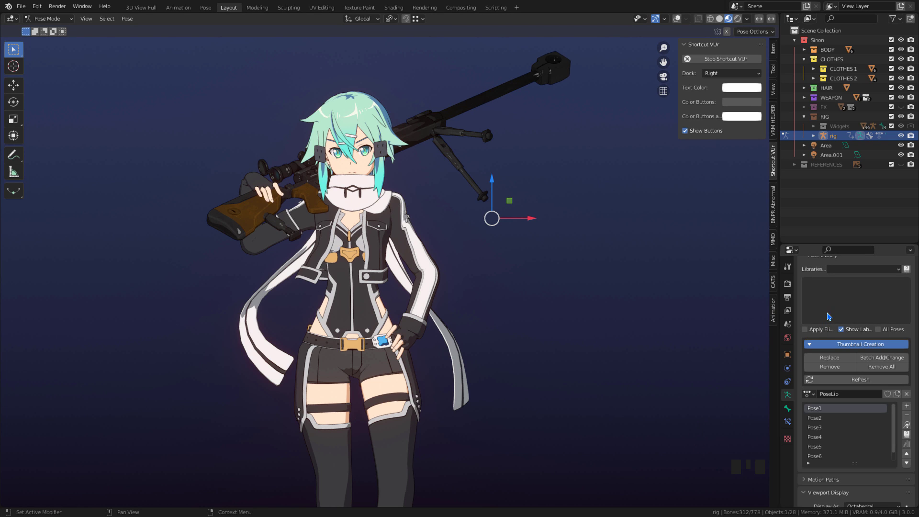
{"action": "left_click", "coordinate": [850, 296]}
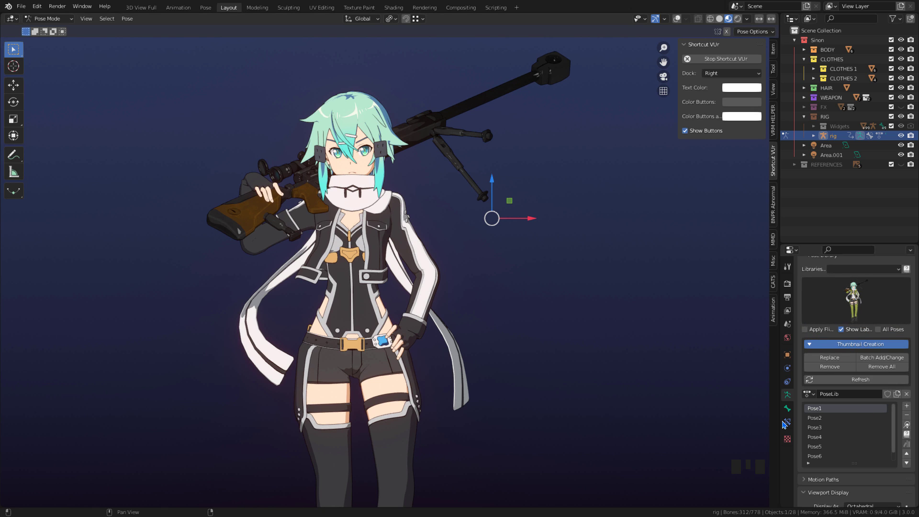
Apply Pose2 to the rig and add render 2.png as its thumbnail, checking it in the thumbnail preview.
{"action": "left_click", "coordinate": [816, 419]}
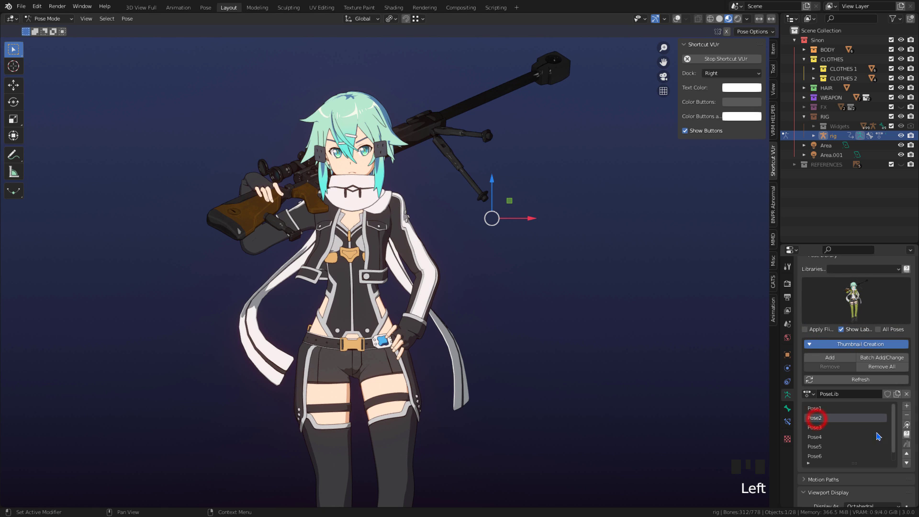
{"action": "left_click", "coordinate": [907, 425]}
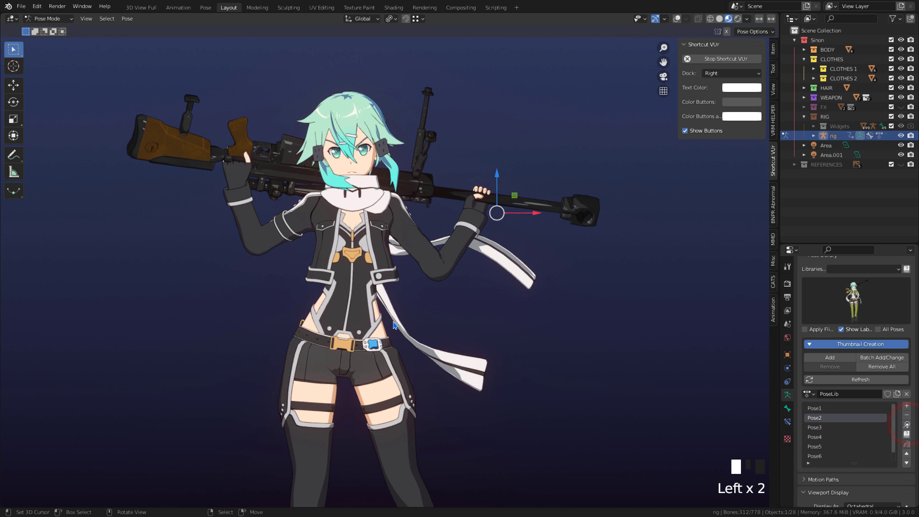
{"action": "left_click", "coordinate": [825, 357]}
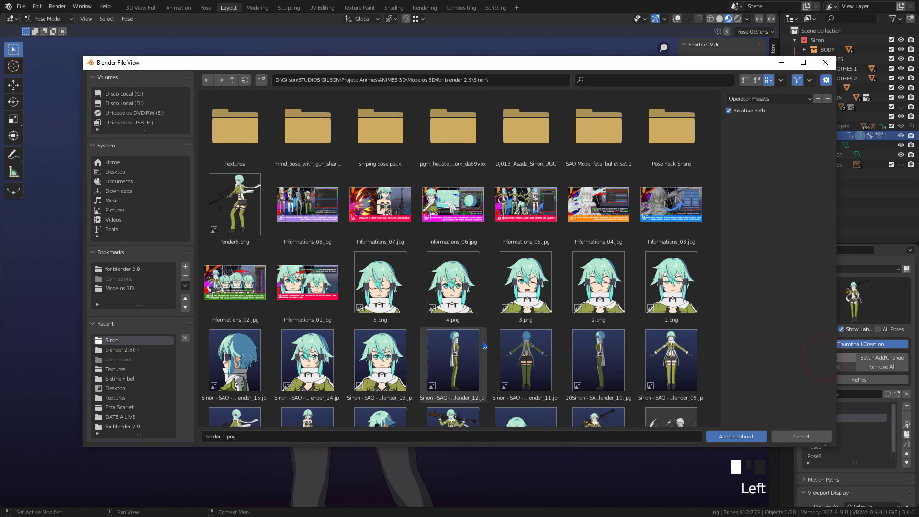
{"action": "scroll", "coordinate": [479, 334], "scroll_direction": "down", "scroll_amount": 8}
{"action": "left_click", "coordinate": [608, 282]}
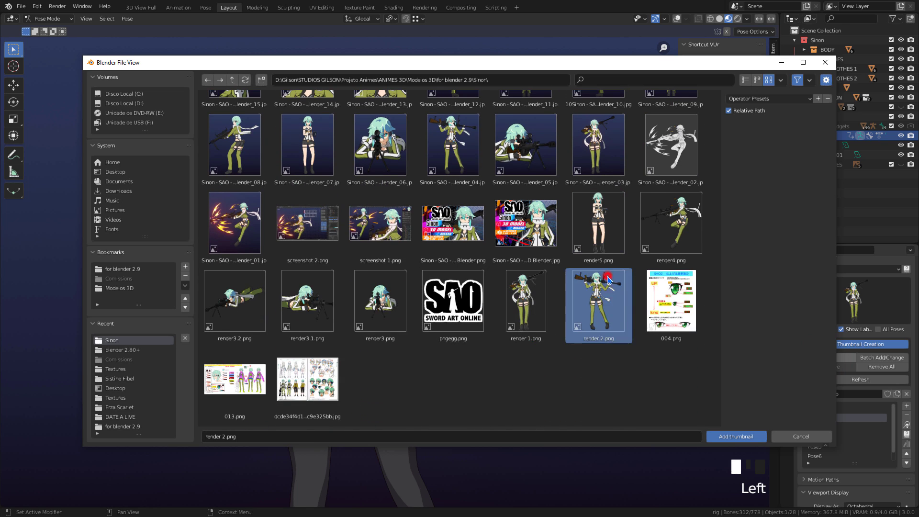
{"action": "left_click", "coordinate": [735, 436]}
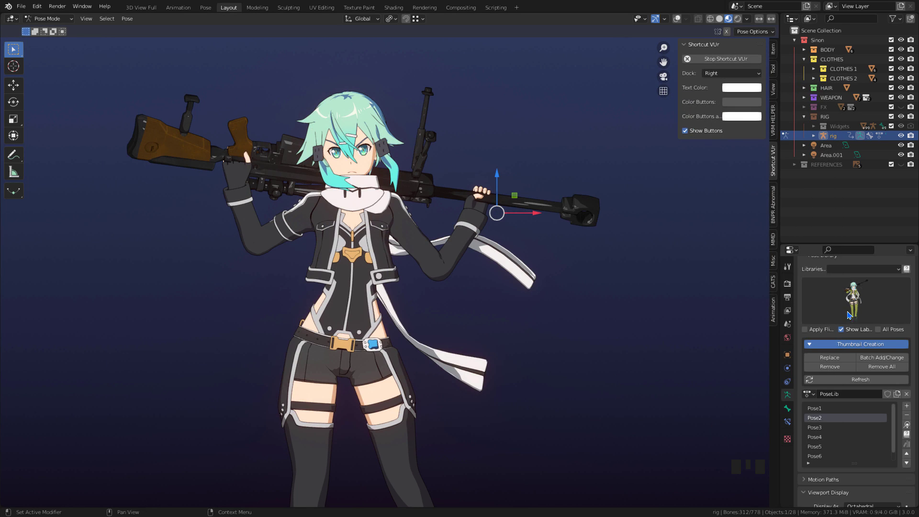
{"action": "left_click", "coordinate": [856, 298]}
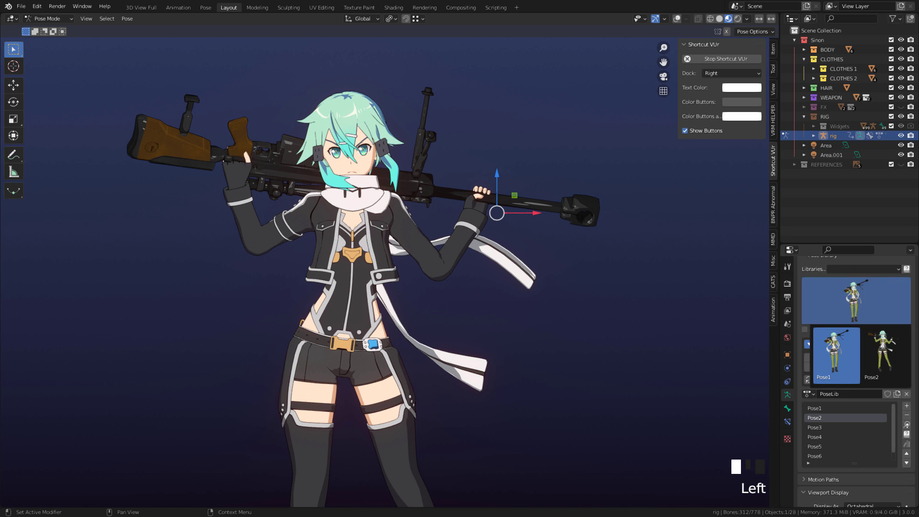
{"action": "left_click", "coordinate": [854, 342]}
Apply Pose3 to the rig and add render3.png as its thumbnail.
{"action": "left_click", "coordinate": [846, 427]}
{"action": "left_click", "coordinate": [906, 424]}
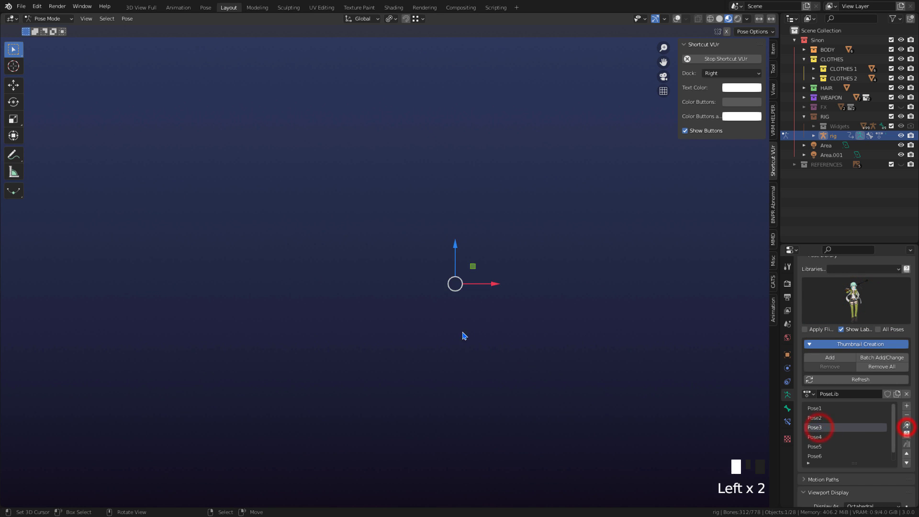
{"action": "middle_click_drag", "start_coordinate": [465, 335], "coordinate": [593, 268]}
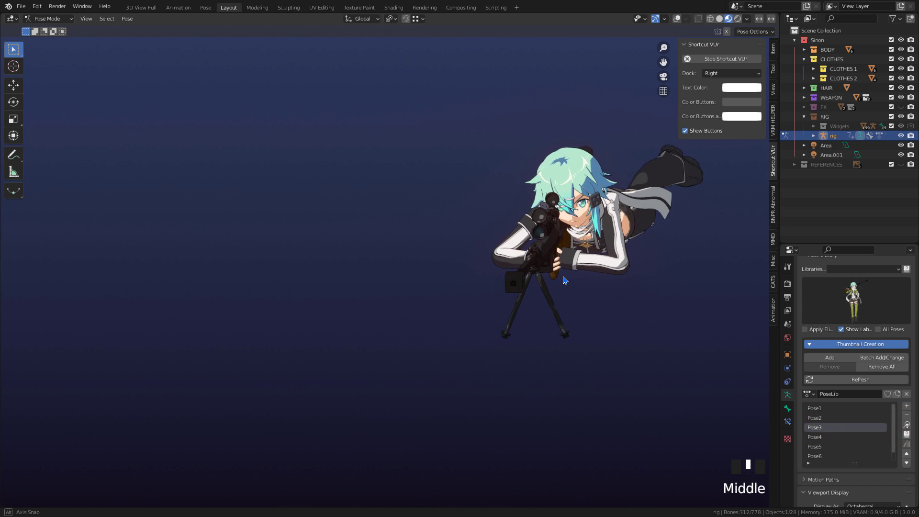
{"action": "left_click", "coordinate": [830, 357]}
{"action": "left_click", "coordinate": [379, 307]}
{"action": "left_click", "coordinate": [733, 433]}
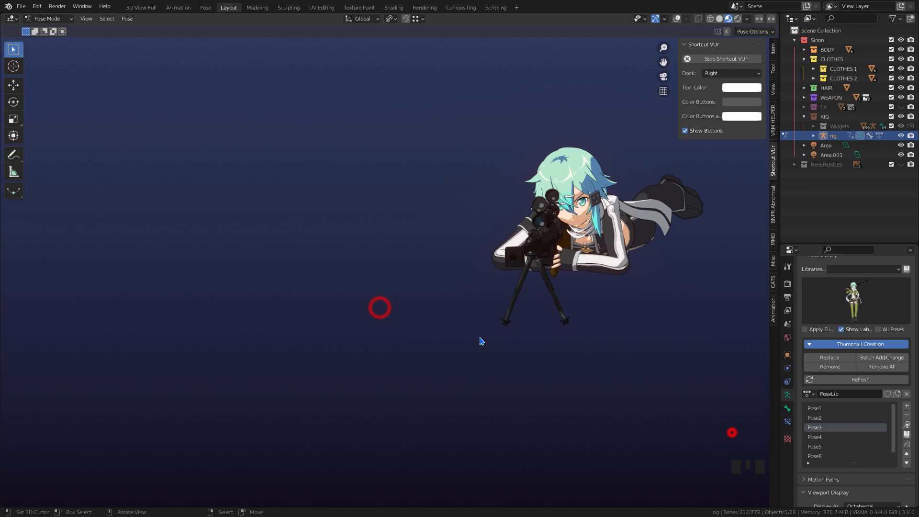
{"action": "left_click", "coordinate": [851, 300]}
{"action": "left_click", "coordinate": [852, 294]}
Select Pose4 in the PoseLib list and apply it to the rig.
{"action": "left_click", "coordinate": [816, 438]}
{"action": "left_click", "coordinate": [830, 357]}
{"action": "scroll", "coordinate": [670, 287], "scroll_direction": "down", "scroll_amount": 6}
{"action": "left_click", "coordinate": [598, 330]}
{"action": "left_click", "coordinate": [814, 437]}
{"action": "left_click", "coordinate": [905, 432]}
{"action": "scroll", "coordinate": [572, 283], "scroll_direction": "down", "scroll_amount": 4}
{"action": "scroll", "coordinate": [572, 283], "scroll_direction": "up", "scroll_amount": 1}
{"action": "left_click", "coordinate": [846, 303]}
Add render4.png from the Sinon folder as the thumbnail for Pose4.
{"action": "left_click", "coordinate": [829, 357]}
{"action": "scroll", "coordinate": [574, 311], "scroll_direction": "down", "scroll_amount": 6}
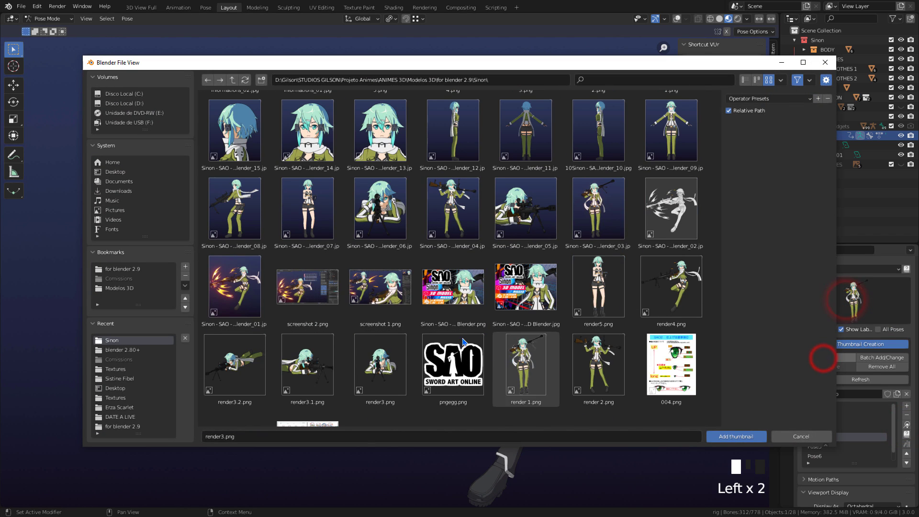
{"action": "left_click", "coordinate": [671, 287]}
{"action": "left_click", "coordinate": [735, 437]}
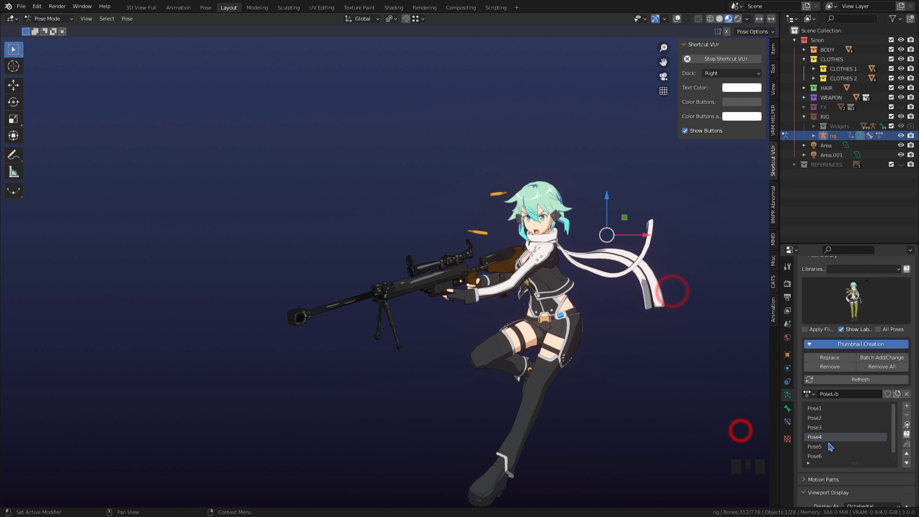
Apply Pose5 to the rig and add render5.png as its thumbnail.
{"action": "left_click", "coordinate": [816, 446]}
{"action": "left_click", "coordinate": [906, 424]}
{"action": "left_click", "coordinate": [825, 364]}
{"action": "scroll", "coordinate": [605, 230], "scroll_direction": "down", "scroll_amount": 3}
{"action": "left_click", "coordinate": [605, 225]}
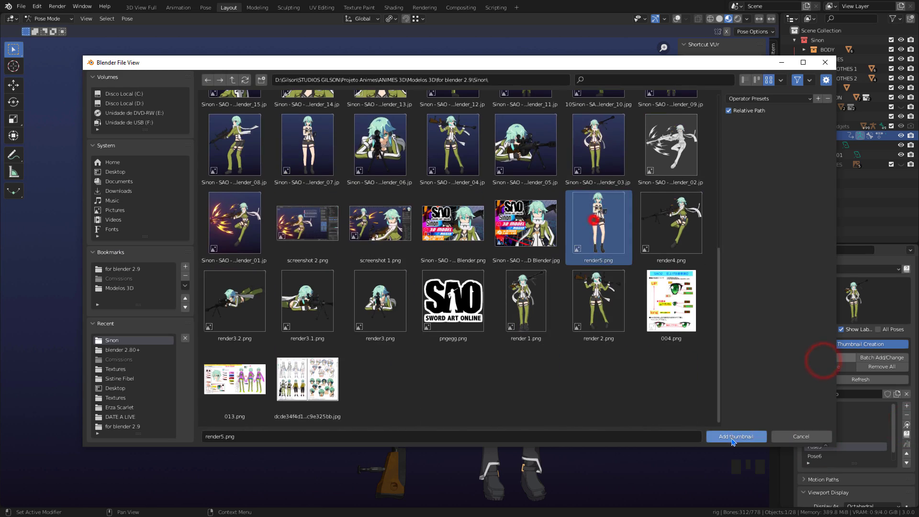
{"action": "left_click", "coordinate": [736, 436]}
Select Pose6 in the PoseLib list and apply it to the rig.
{"action": "left_click", "coordinate": [819, 456]}
{"action": "scroll", "coordinate": [819, 456], "scroll_direction": "down", "scroll_amount": 4}
{"action": "left_click", "coordinate": [829, 357]}
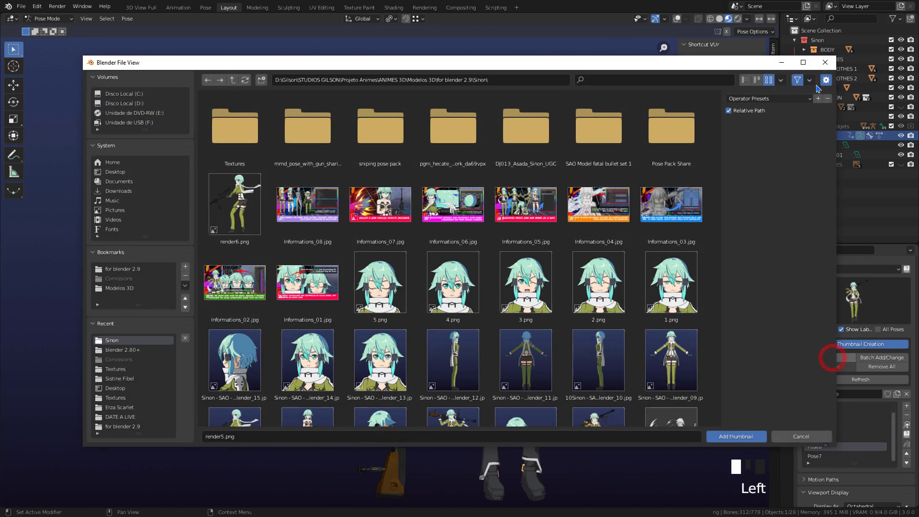
{"action": "left_click", "coordinate": [827, 58]}
{"action": "left_click", "coordinate": [906, 424]}
Add render6.png from the Sinon folder as the thumbnail for Pose6.
{"action": "left_click", "coordinate": [857, 298]}
{"action": "left_click", "coordinate": [829, 357]}
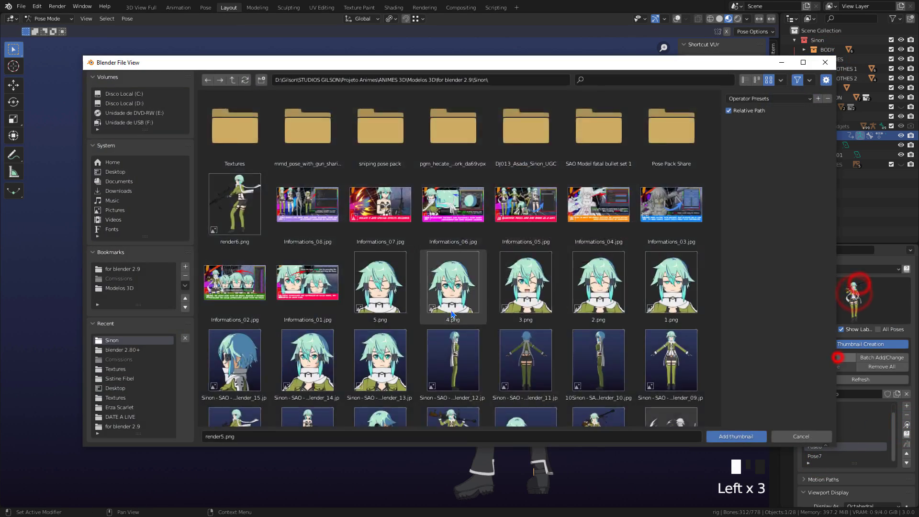
{"action": "scroll", "coordinate": [681, 257], "scroll_direction": "down", "scroll_amount": 5}
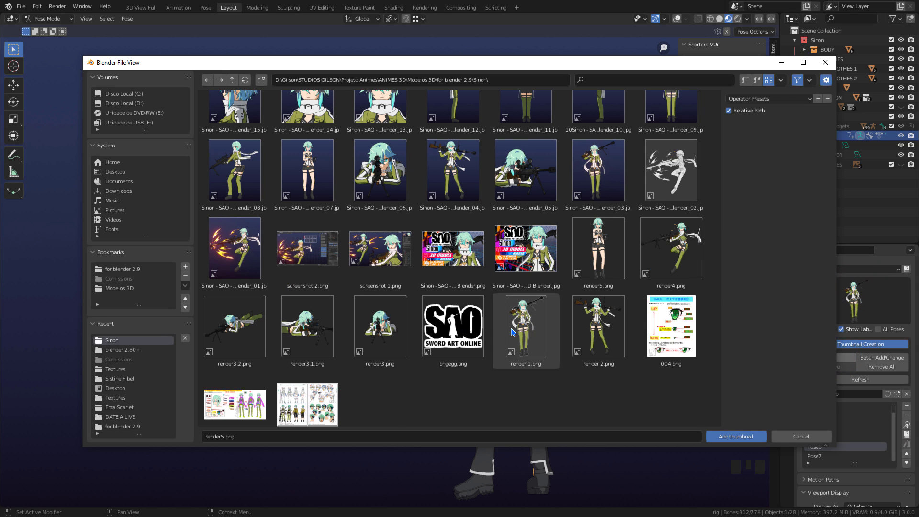
{"action": "scroll", "coordinate": [514, 332], "scroll_direction": "up", "scroll_amount": 5}
{"action": "scroll", "coordinate": [613, 358], "scroll_direction": "down", "scroll_amount": 1}
{"action": "scroll", "coordinate": [613, 358], "scroll_direction": "up", "scroll_amount": 4}
{"action": "left_click", "coordinate": [221, 203]}
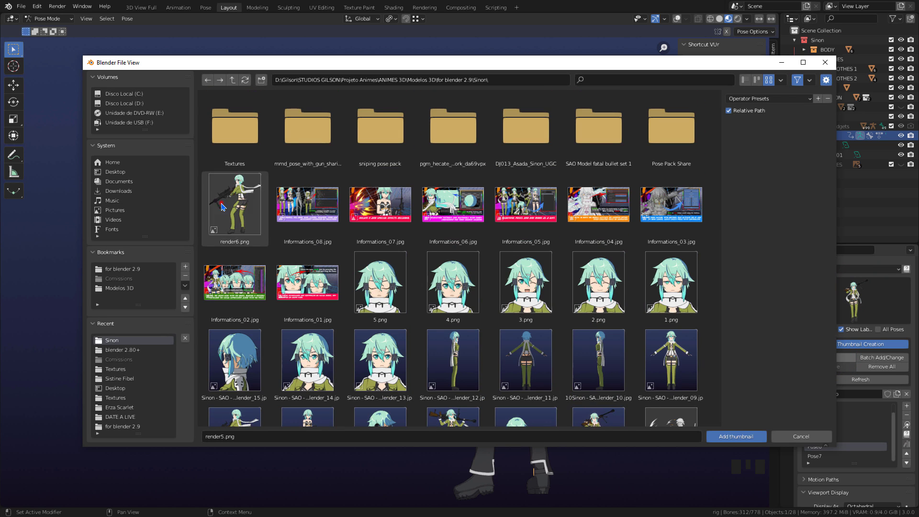
{"action": "left_click", "coordinate": [725, 437]}
Select Pose7 in the PoseLib list and apply it to the rig.
{"action": "left_click", "coordinate": [818, 456]}
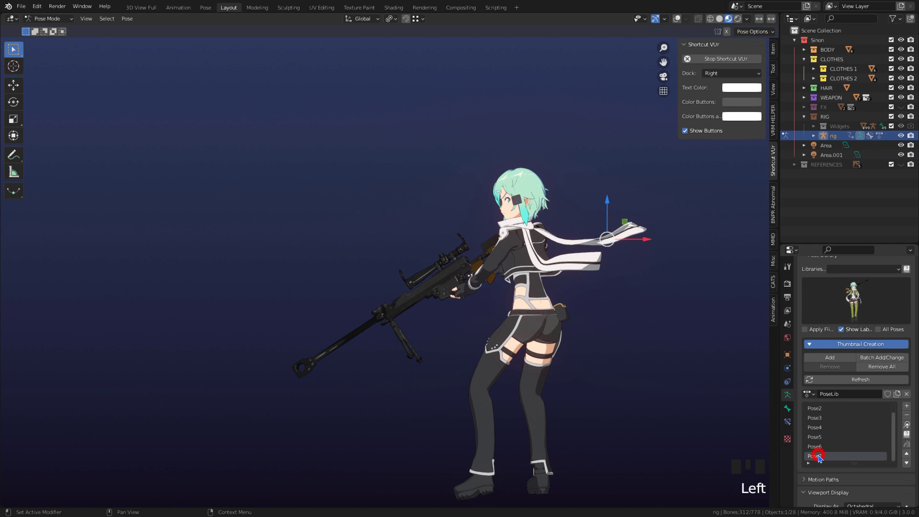
{"action": "left_click", "coordinate": [906, 426]}
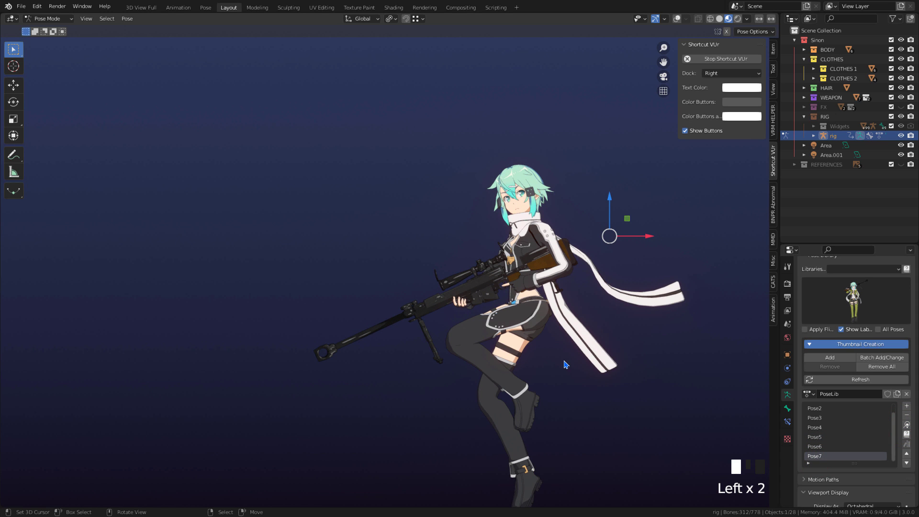
Render a viewport image of the character in Pose7, framed from the front with the whole body and rifle in view.
{"action": "middle_click", "coordinate": [562, 364]}
{"action": "key", "text": "KP_1"}
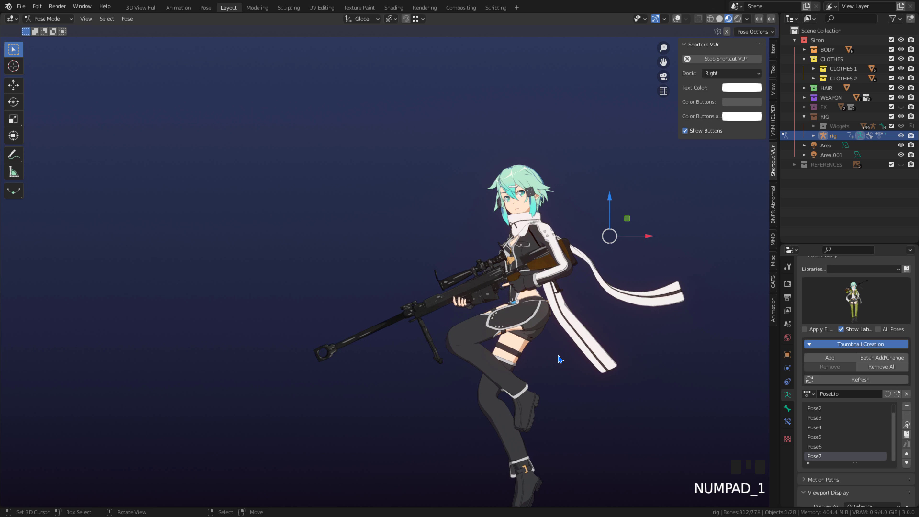
{"action": "middle_click_drag", "start_coordinate": [566, 363], "coordinate": [471, 317], "text": "shift"}
{"action": "middle_click_drag", "start_coordinate": [488, 349], "coordinate": [484, 286], "text": "ctrl"}
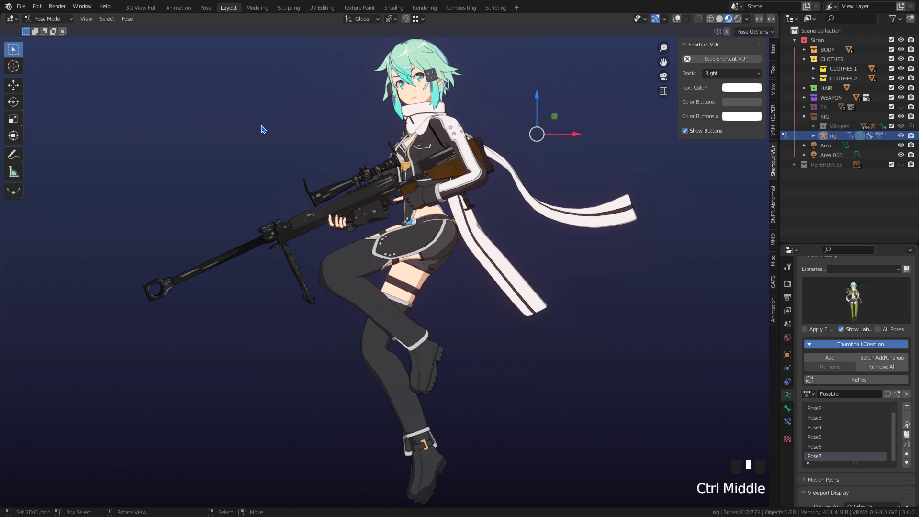
{"action": "left_click", "coordinate": [86, 19]}
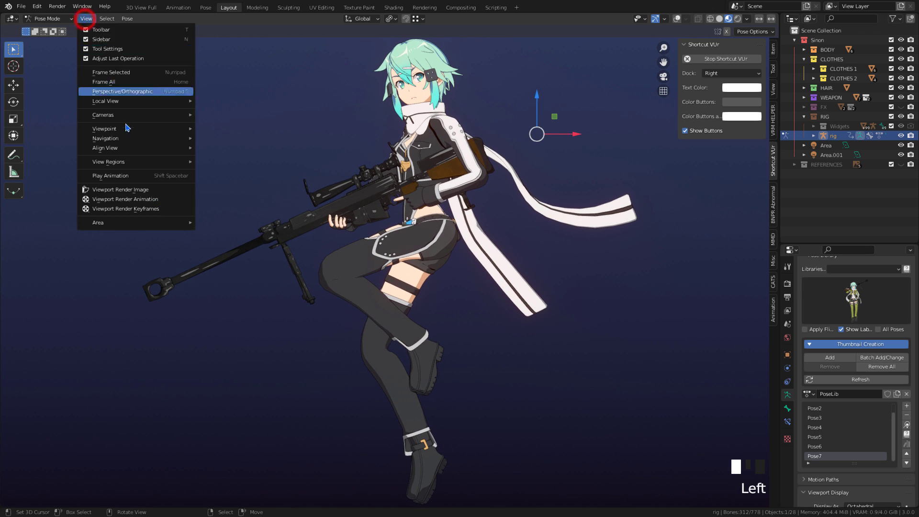
{"action": "left_click", "coordinate": [110, 189]}
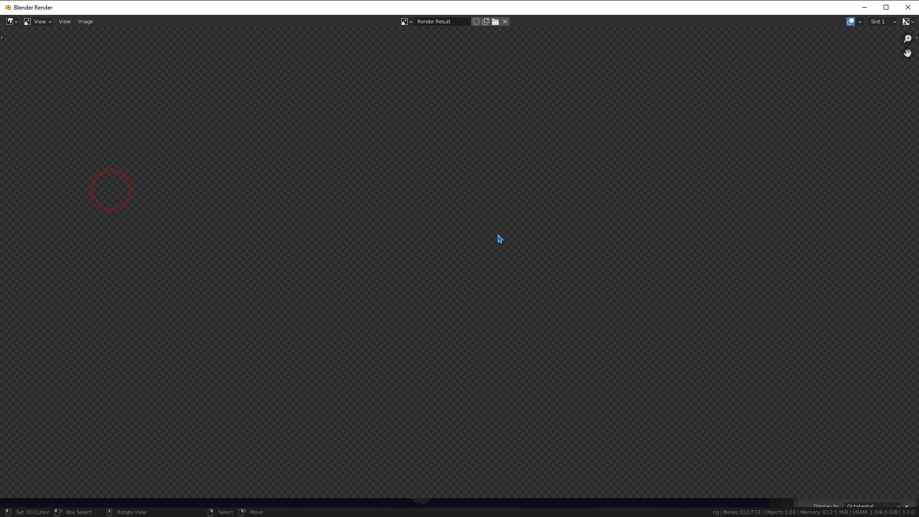
{"action": "scroll", "coordinate": [496, 234], "scroll_direction": "down", "scroll_amount": 4}
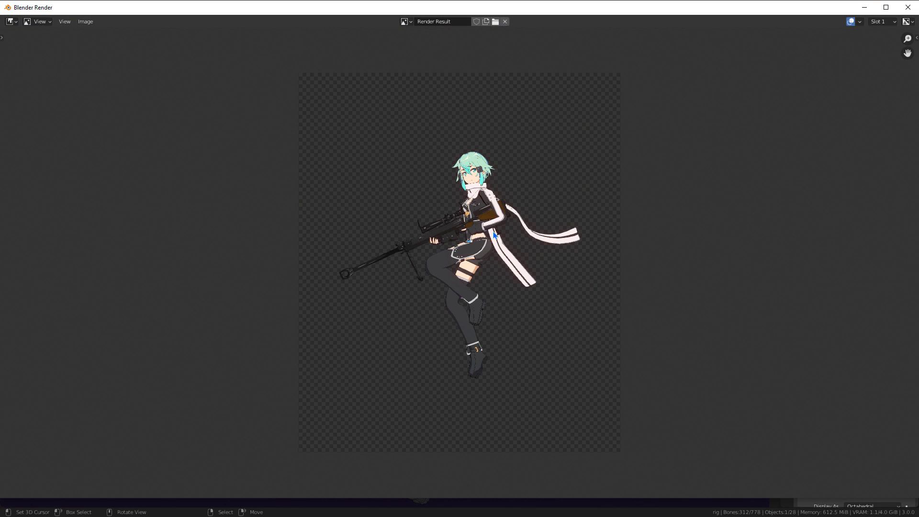
{"action": "scroll", "coordinate": [495, 258], "scroll_direction": "up", "scroll_amount": 1}
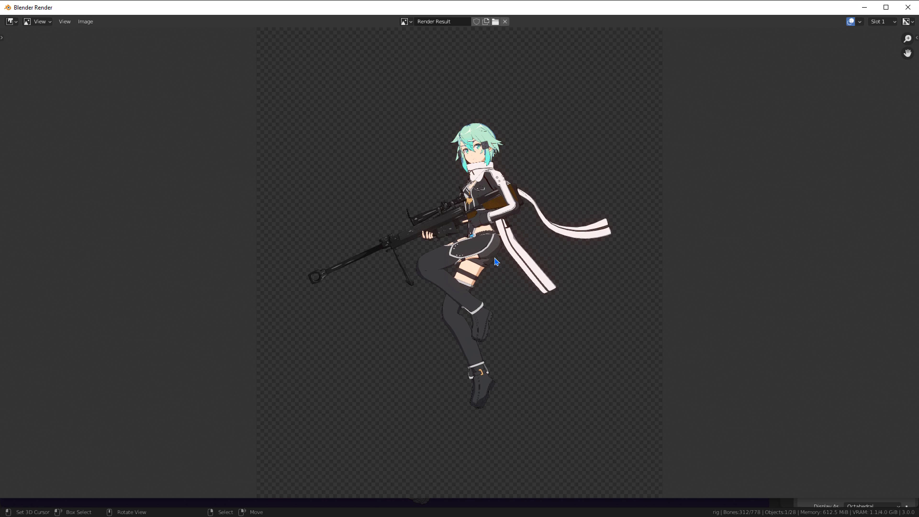
Save the render as render 7.png in the Sinon folder and close the render window.
{"action": "left_click", "coordinate": [86, 23]}
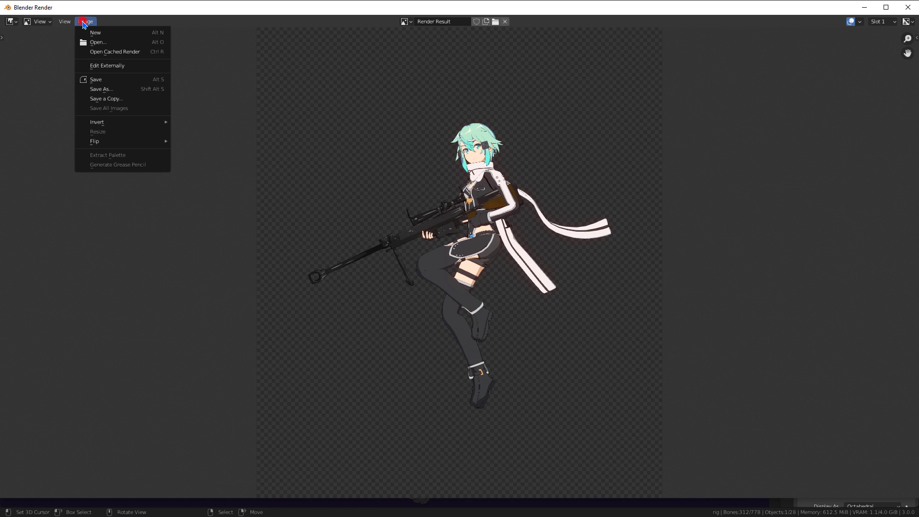
{"action": "left_click", "coordinate": [98, 80]}
{"action": "left_click", "coordinate": [289, 434]}
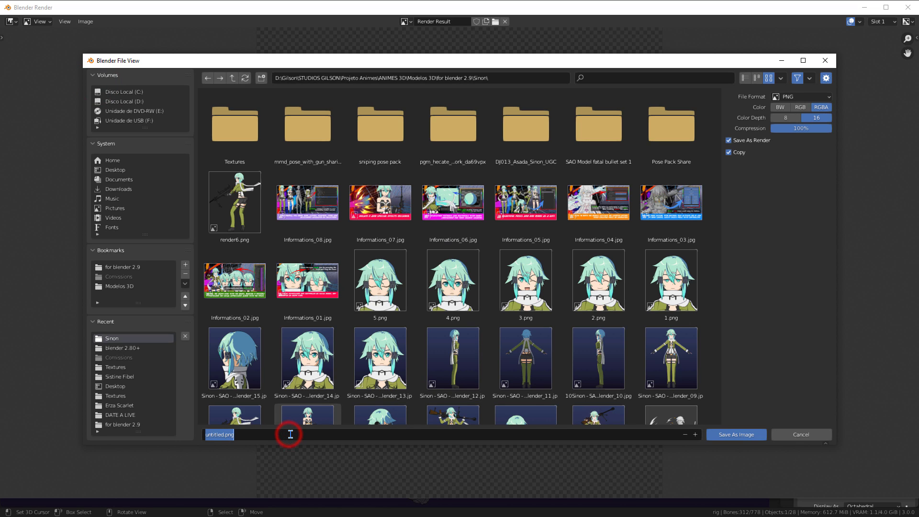
{"action": "type", "text": "render 7"}
{"action": "left_click", "coordinate": [759, 237]}
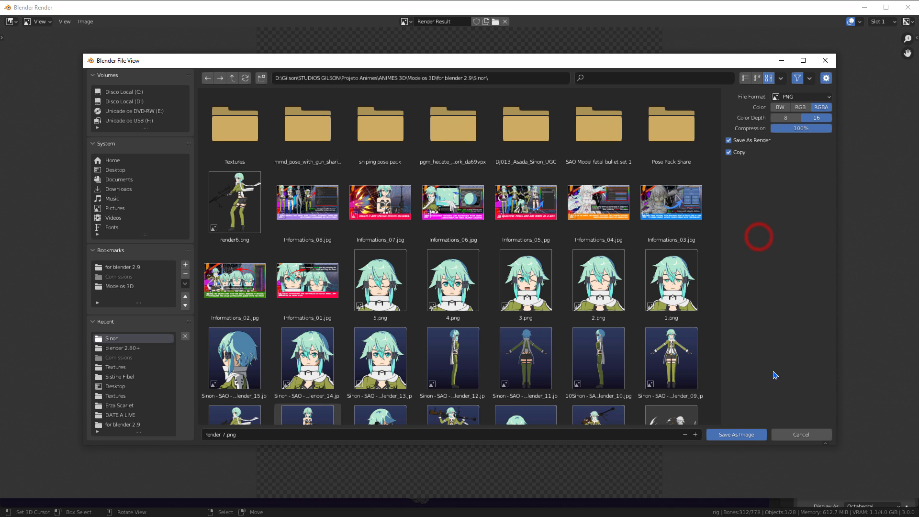
{"action": "left_click", "coordinate": [727, 433]}
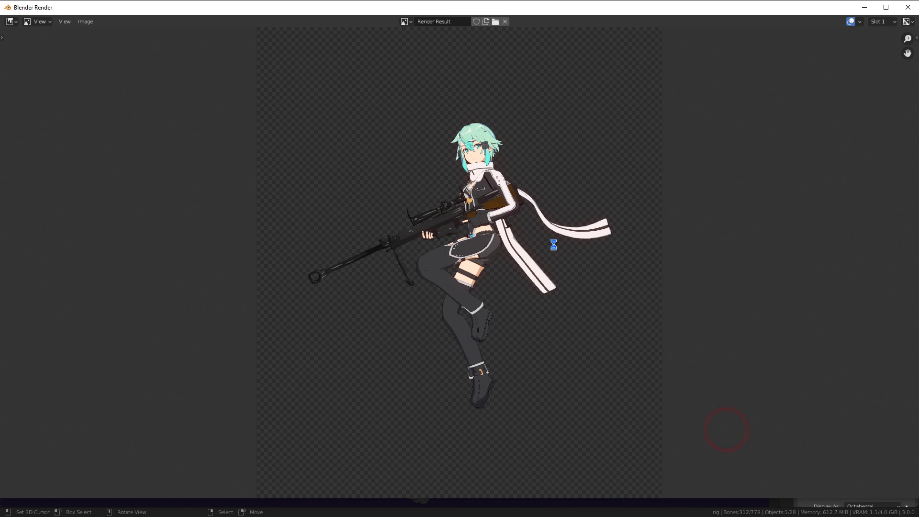
{"action": "key", "text": "Escape"}
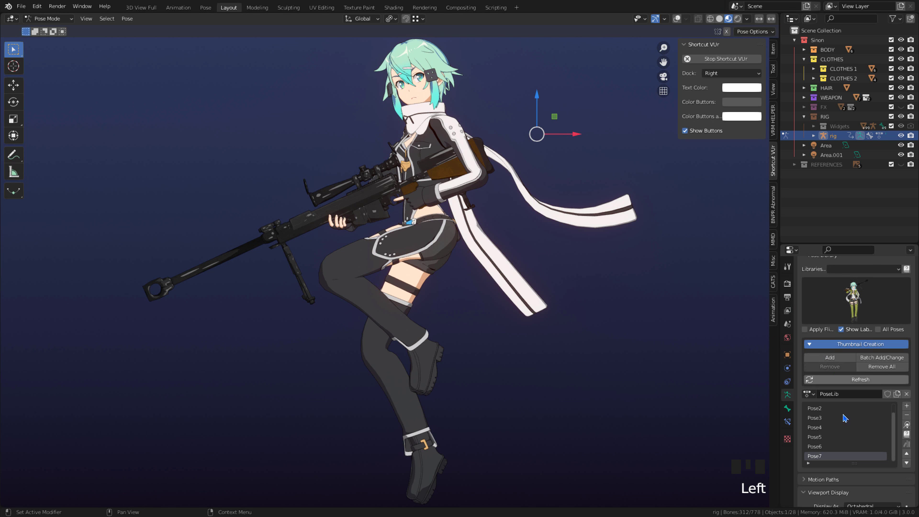
Add render 7.png from the Sinon folder as the thumbnail for Pose7.
{"action": "left_click", "coordinate": [827, 356]}
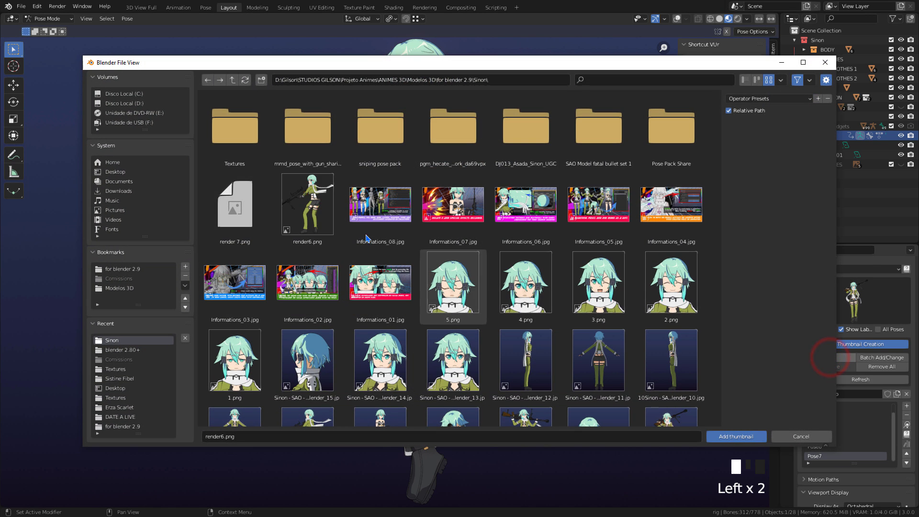
{"action": "left_click", "coordinate": [241, 210]}
{"action": "left_click", "coordinate": [736, 437]}
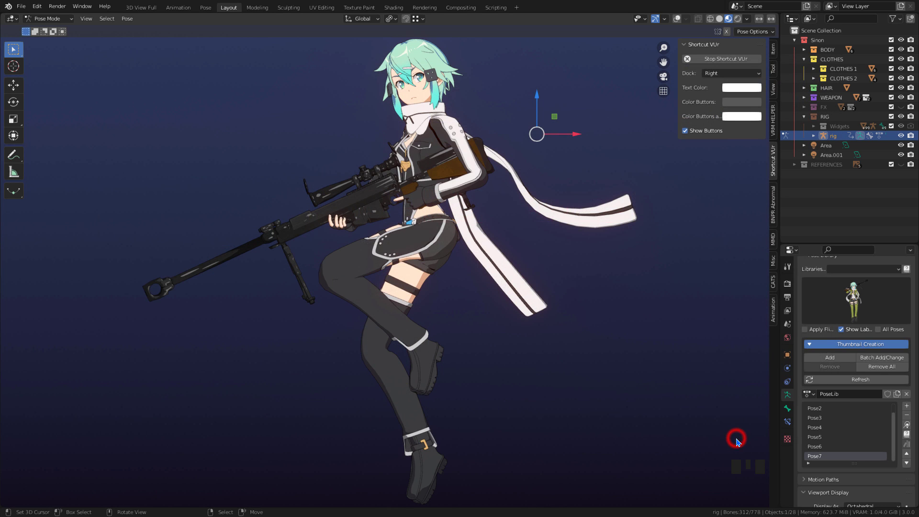
Apply Pose1, Pose2, Pose3 and Pose4 in turn to the rig by choosing their library thumbnails.
{"action": "left_click", "coordinate": [856, 302]}
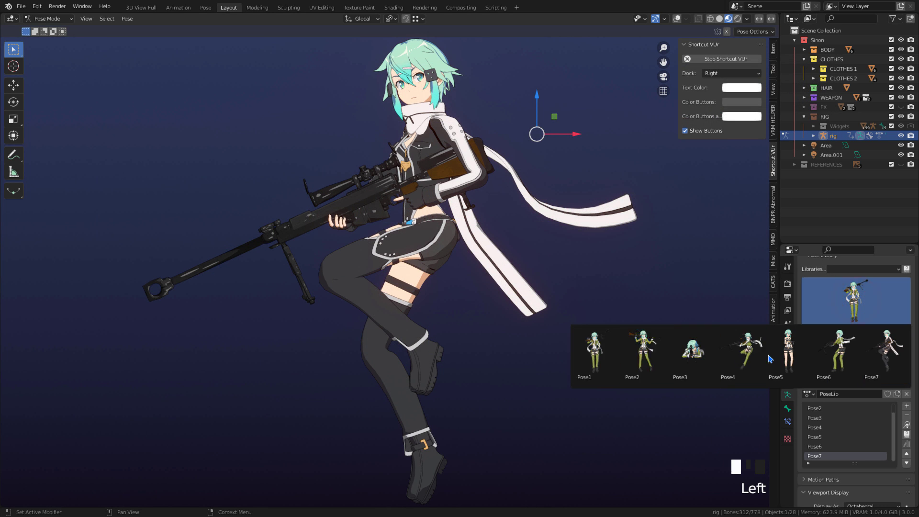
{"action": "left_click", "coordinate": [599, 357]}
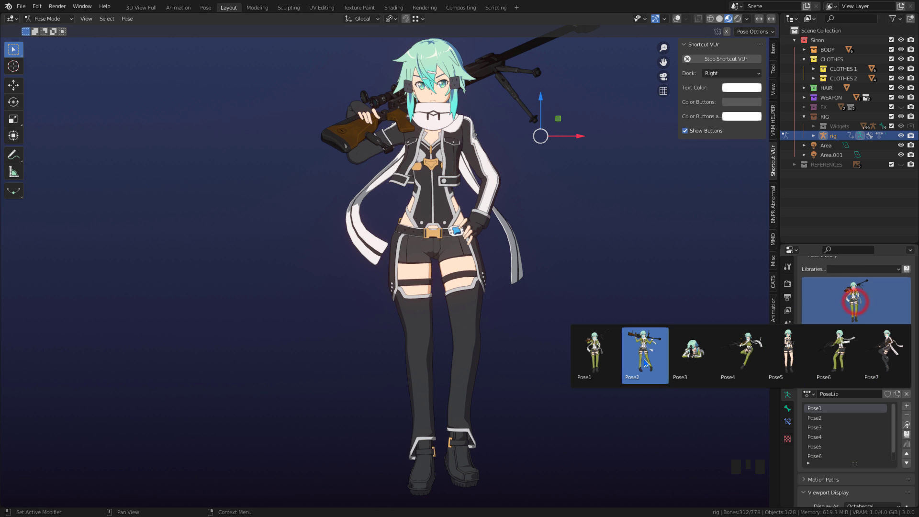
{"action": "left_click", "coordinate": [645, 363]}
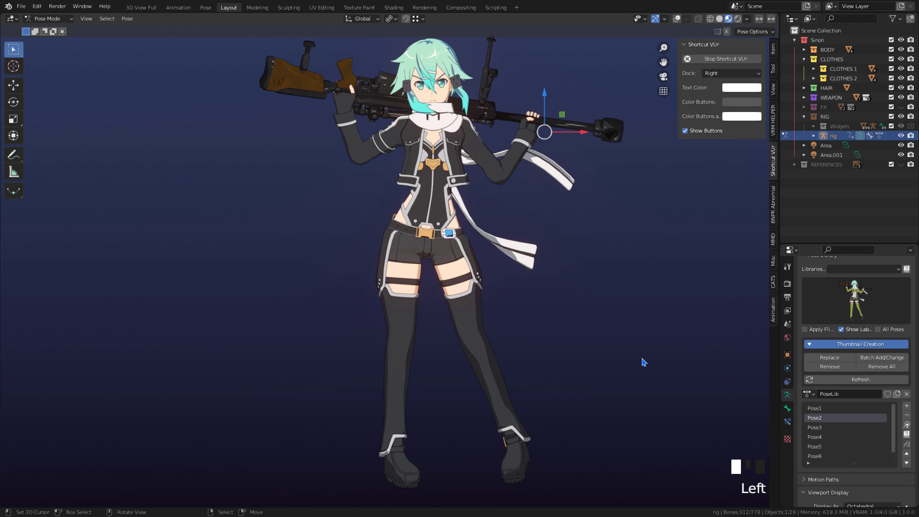
{"action": "left_click", "coordinate": [857, 297]}
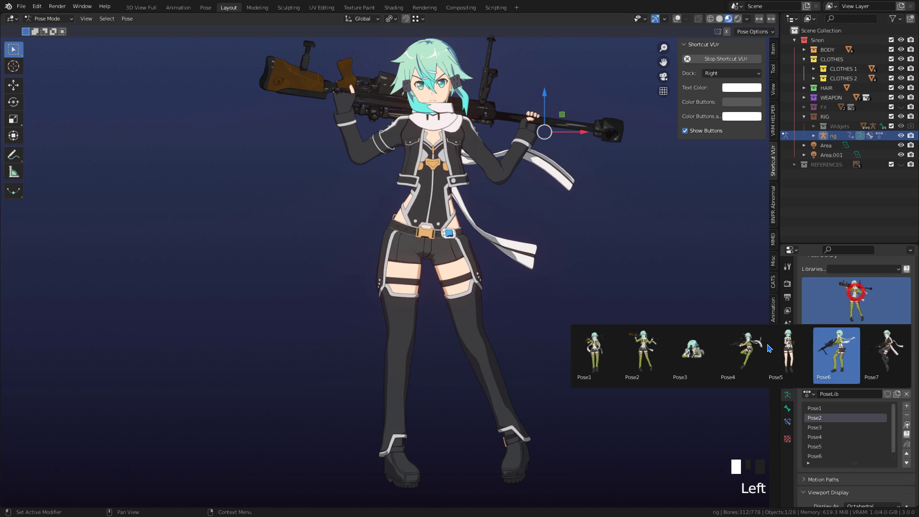
{"action": "left_click", "coordinate": [684, 355]}
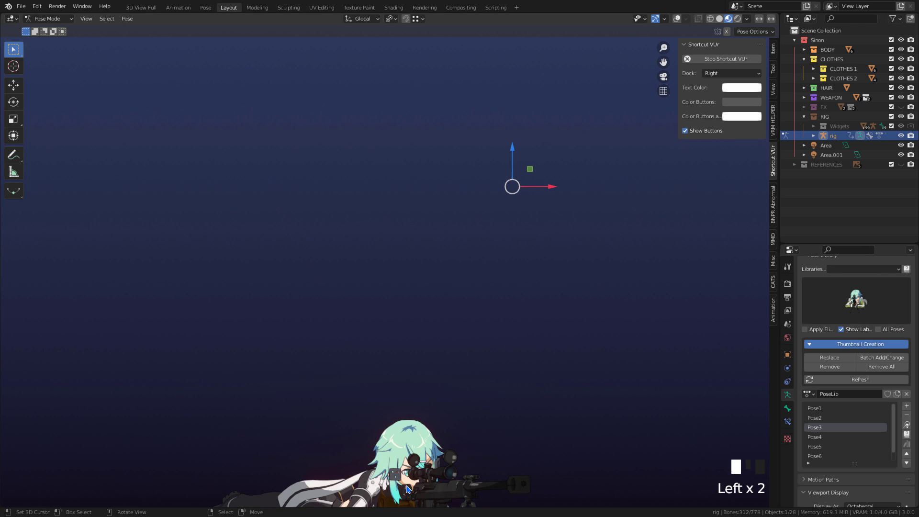
{"action": "left_click", "coordinate": [847, 306]}
{"action": "left_click", "coordinate": [747, 363]}
{"action": "left_click", "coordinate": [223, 287]}
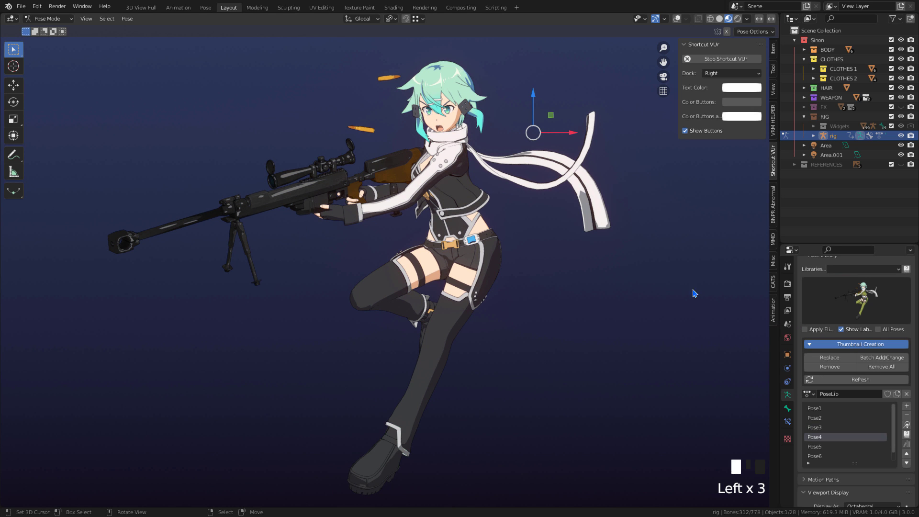
Apply Pose5, Pose6 and Pose7 in turn to the rig by choosing their library thumbnails.
{"action": "left_click", "coordinate": [863, 299]}
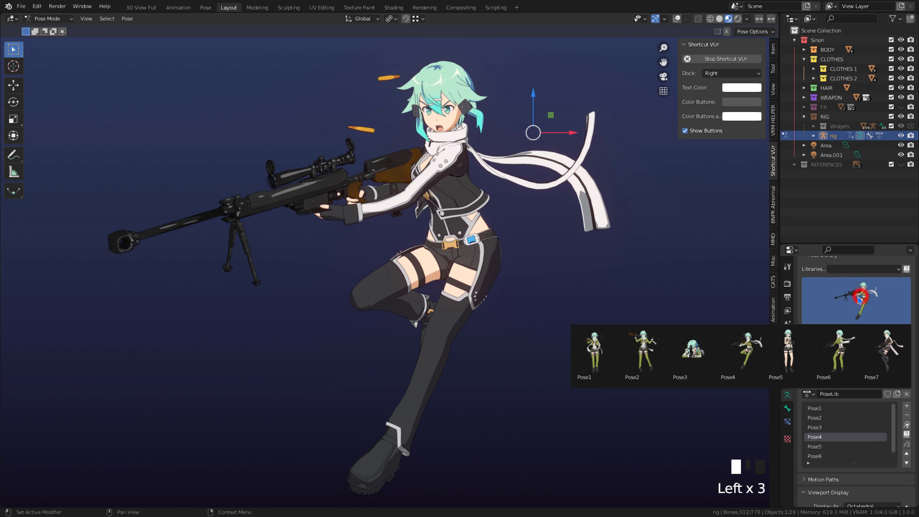
{"action": "left_click", "coordinate": [790, 359]}
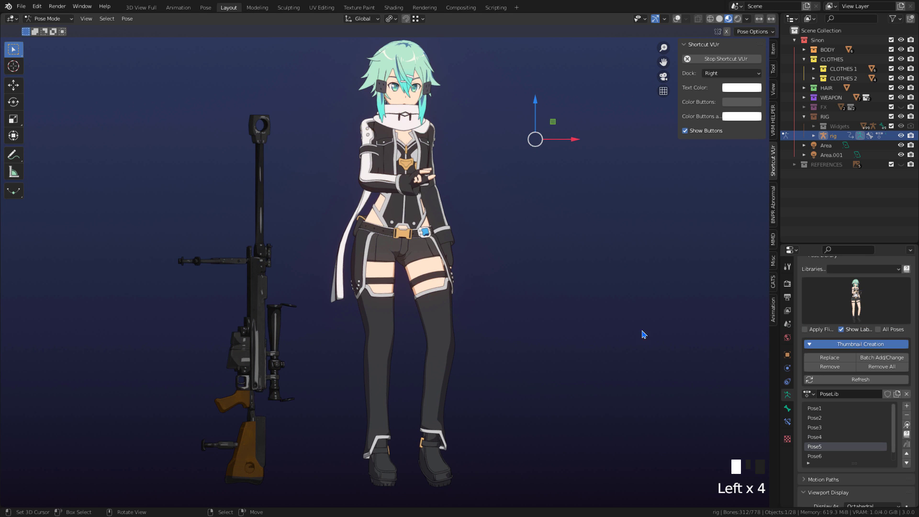
{"action": "left_click", "coordinate": [857, 305]}
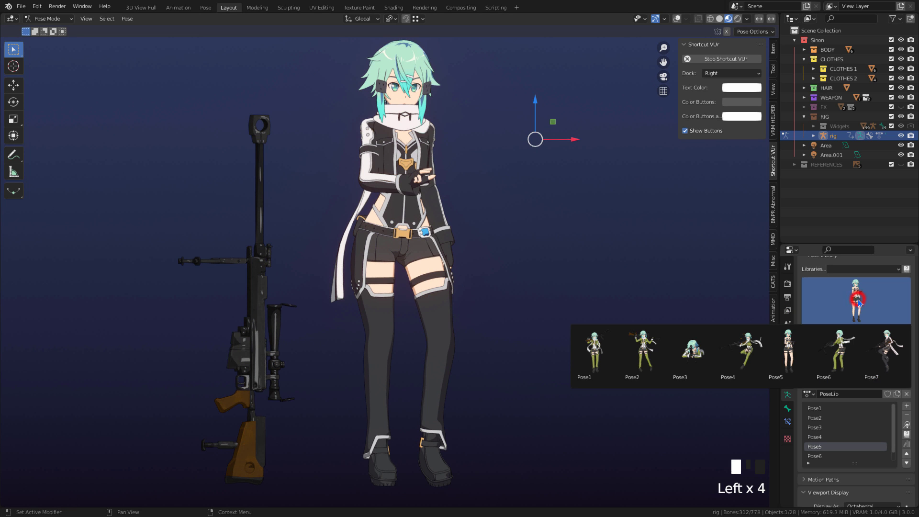
{"action": "left_click", "coordinate": [843, 365]}
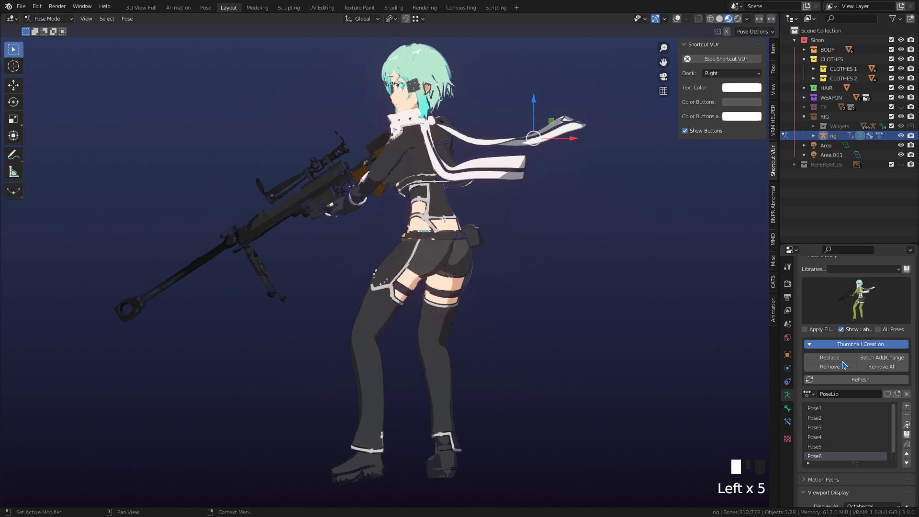
{"action": "left_click", "coordinate": [860, 303]}
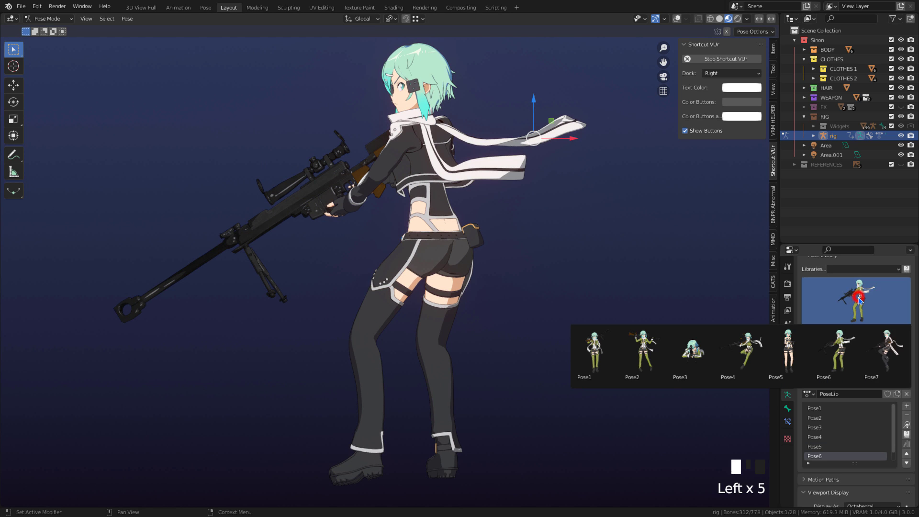
{"action": "left_click", "coordinate": [884, 356]}
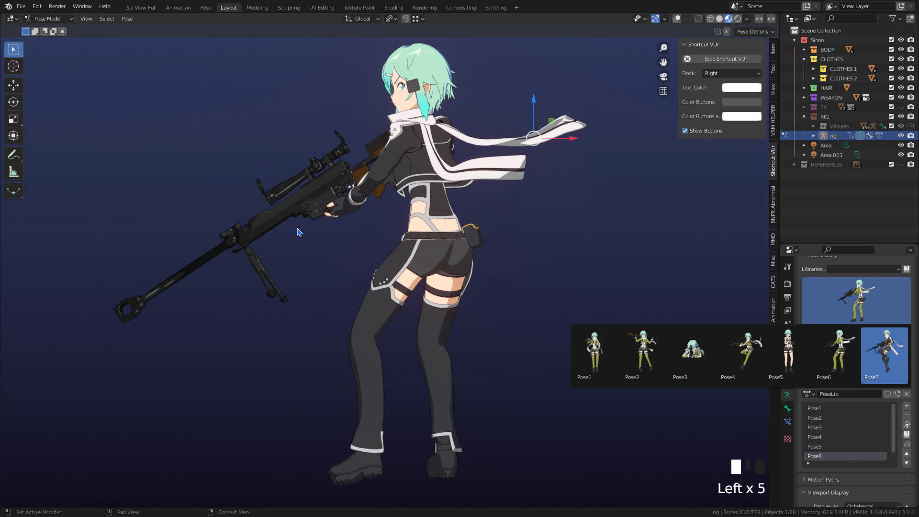
{"action": "left_click", "coordinate": [883, 355]}
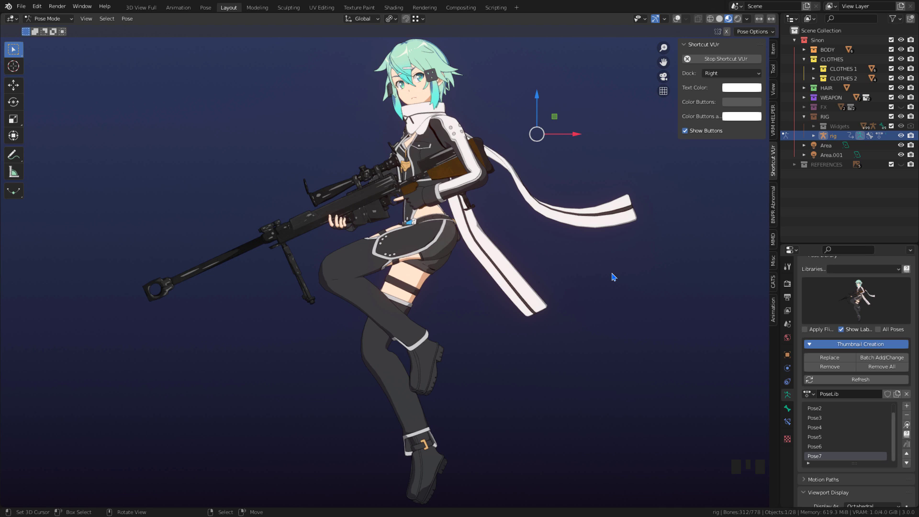
Enable Apply Flipped and apply the mirrored Pose7 to the rig from its thumbnail.
{"action": "left_click", "coordinate": [805, 329]}
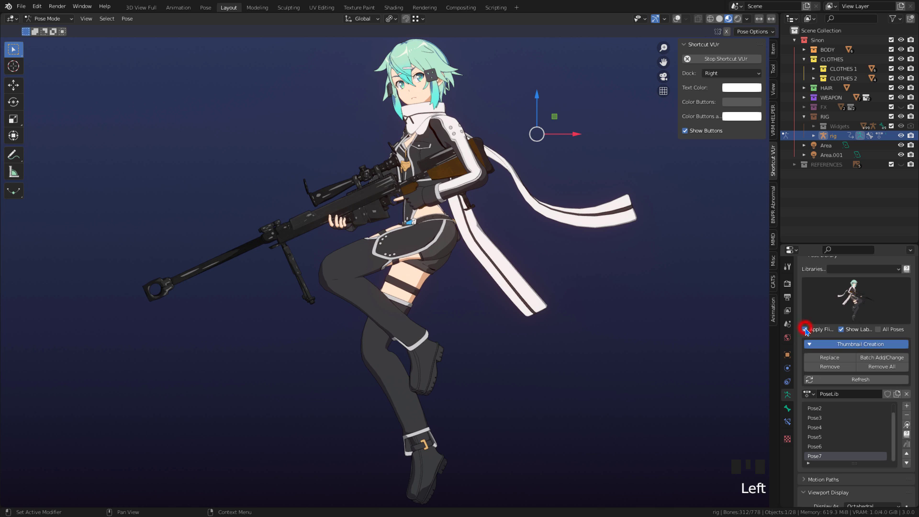
{"action": "left_click", "coordinate": [858, 295]}
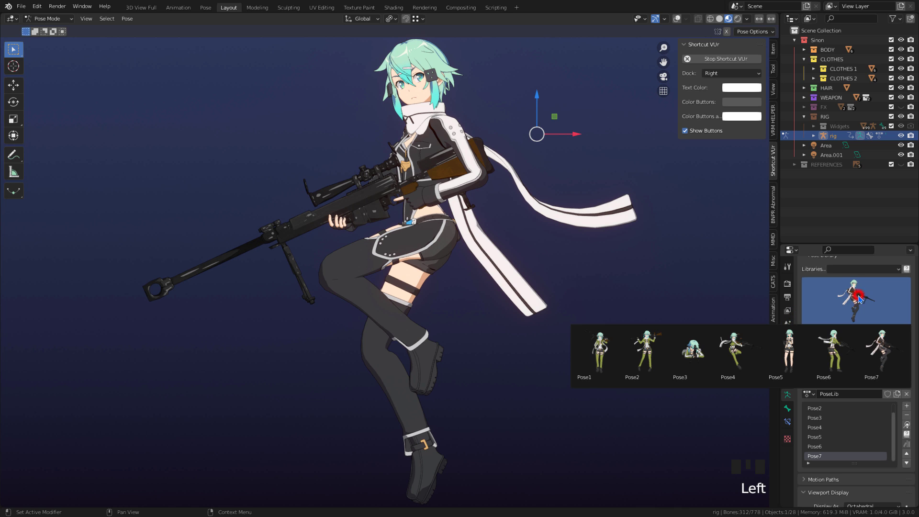
{"action": "left_click", "coordinate": [898, 355]}
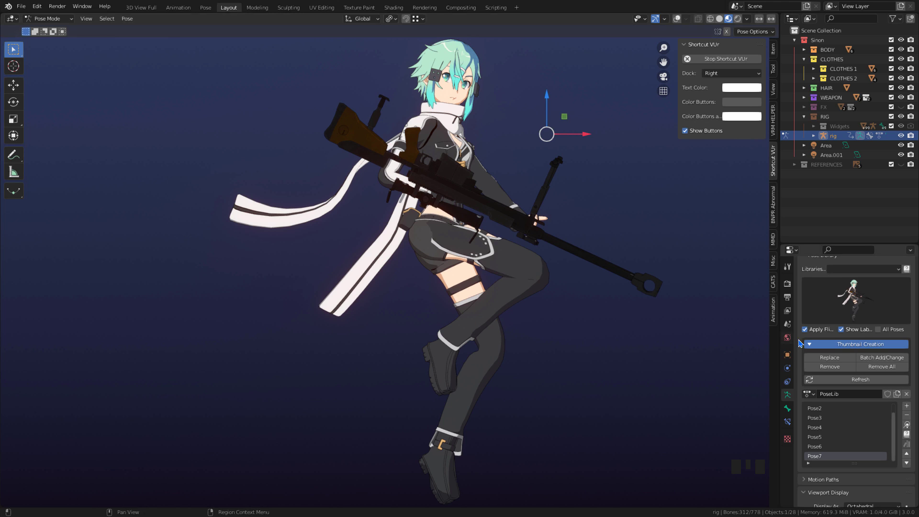
Apply the flipped versions of Pose1, Pose3, Pose6 and Pose7 in turn to the rig from their thumbnails.
{"action": "left_click", "coordinate": [850, 300]}
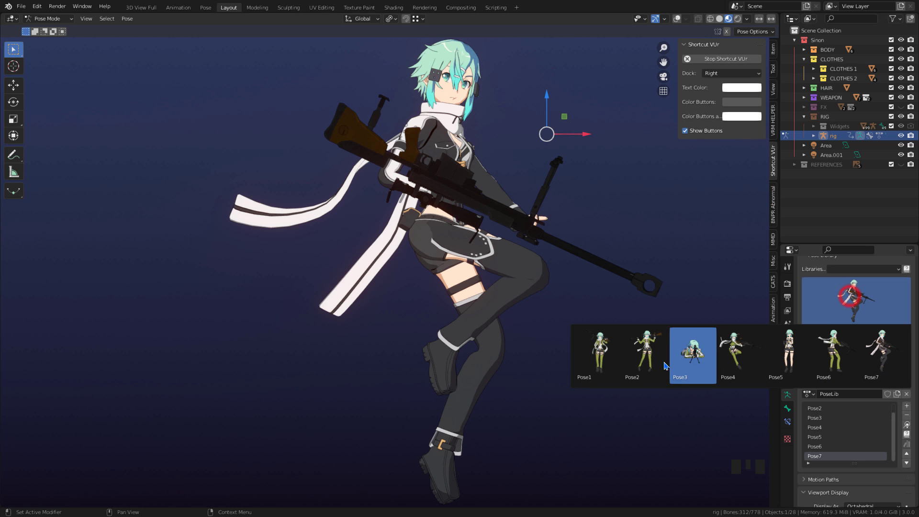
{"action": "left_click", "coordinate": [606, 355]}
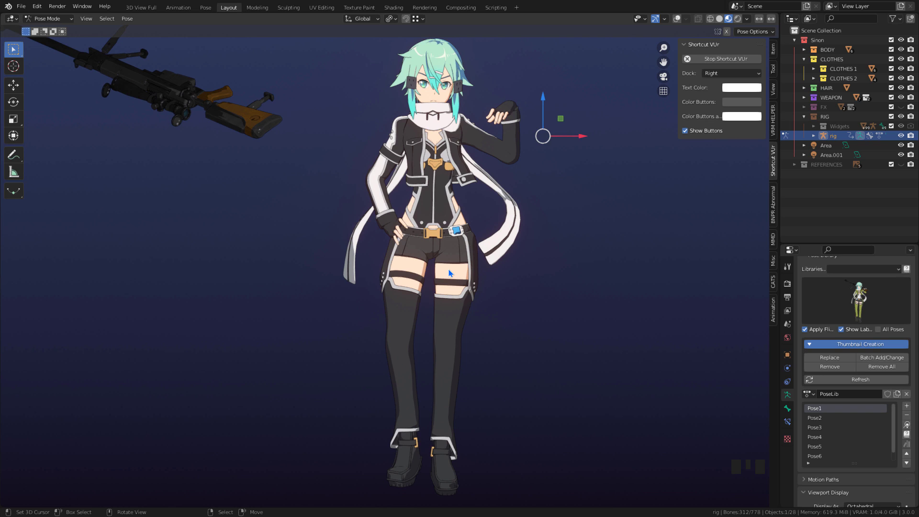
{"action": "left_click", "coordinate": [856, 294]}
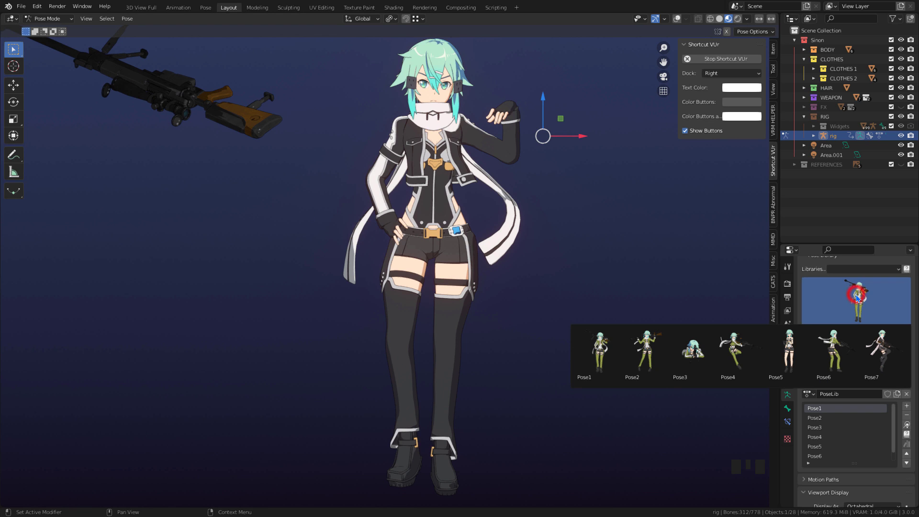
{"action": "left_click", "coordinate": [689, 354]}
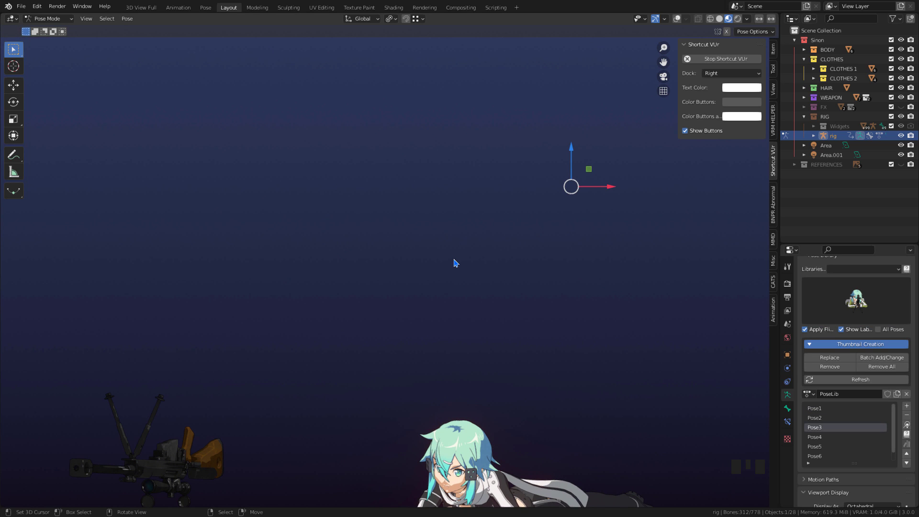
{"action": "left_click", "coordinate": [855, 301]}
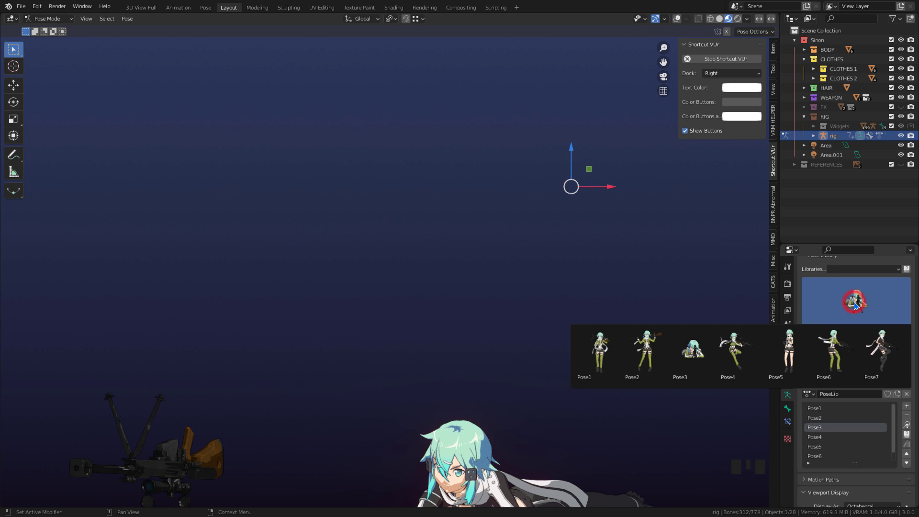
{"action": "left_click", "coordinate": [832, 352]}
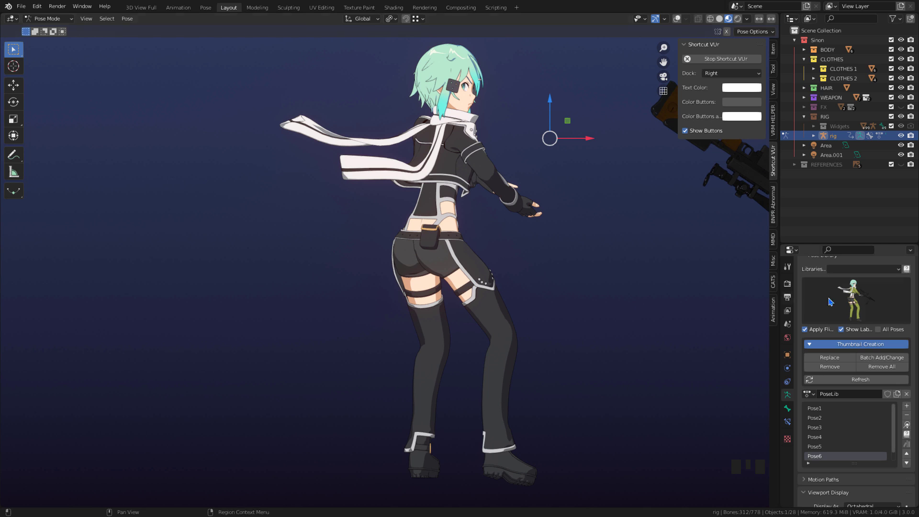
{"action": "left_click", "coordinate": [854, 299]}
{"action": "left_click", "coordinate": [872, 344]}
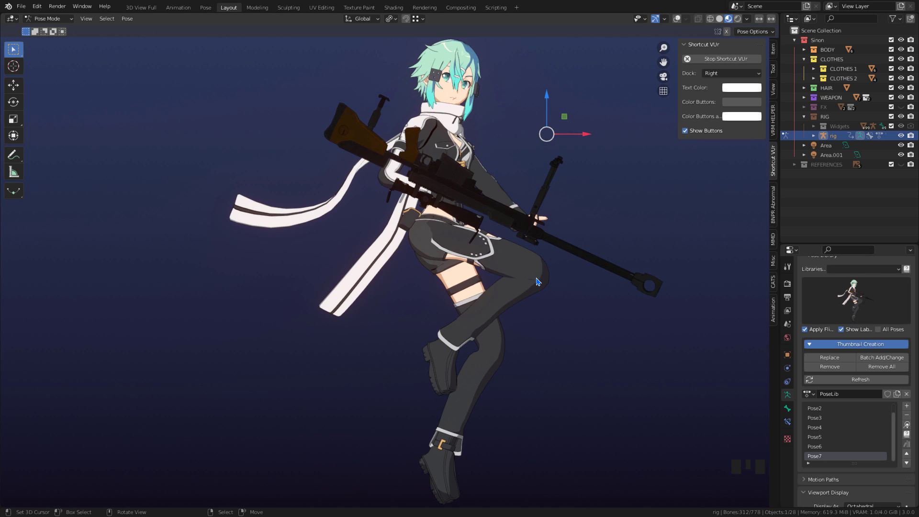
Turn off Apply Flipped and reapply the unmirrored Pose7 to the rig from its thumbnail.
{"action": "left_click", "coordinate": [854, 298]}
{"action": "left_click", "coordinate": [855, 297]}
{"action": "left_click", "coordinate": [804, 329]}
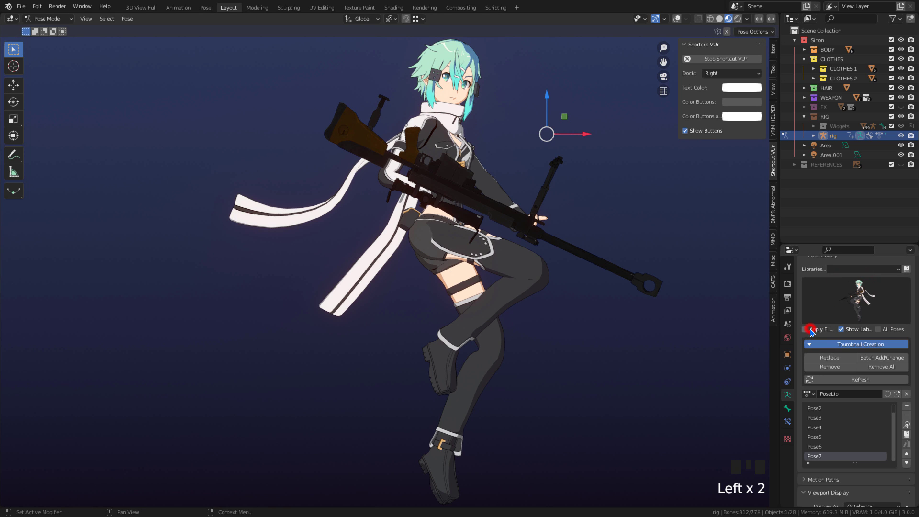
{"action": "left_click", "coordinate": [860, 307]}
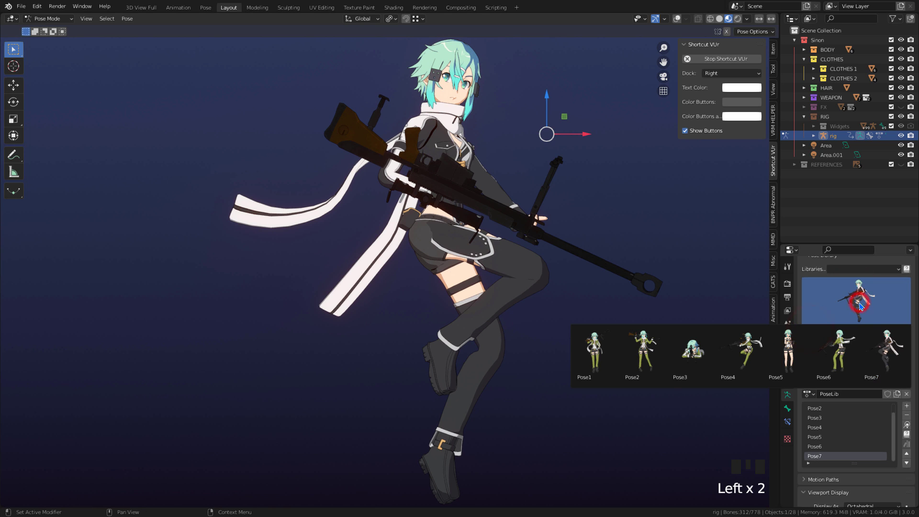
{"action": "left_click", "coordinate": [528, 297]}
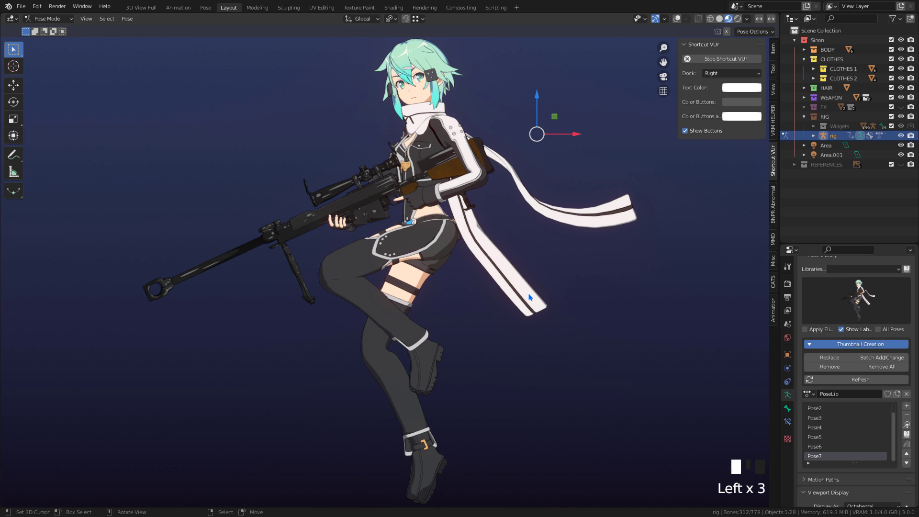
Show the viewport overlays, including the rig's bone controls and the grid.
{"action": "left_click", "coordinate": [676, 19]}
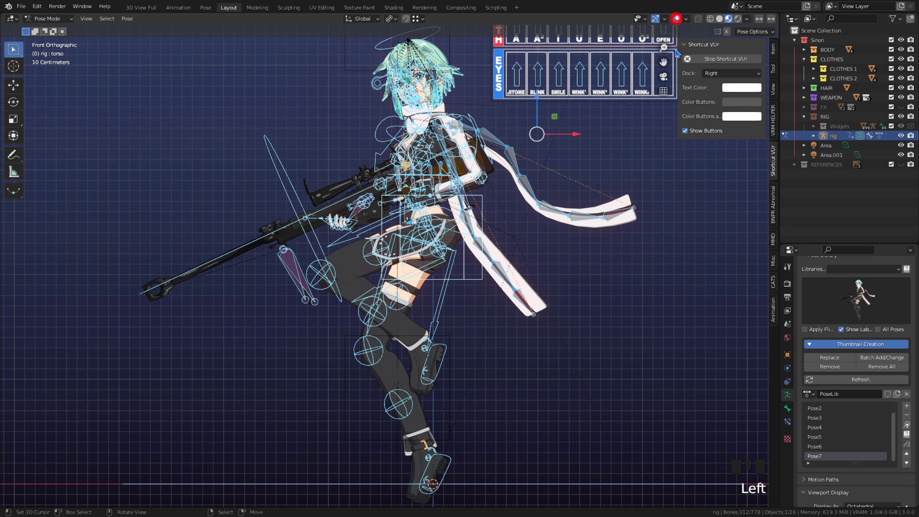